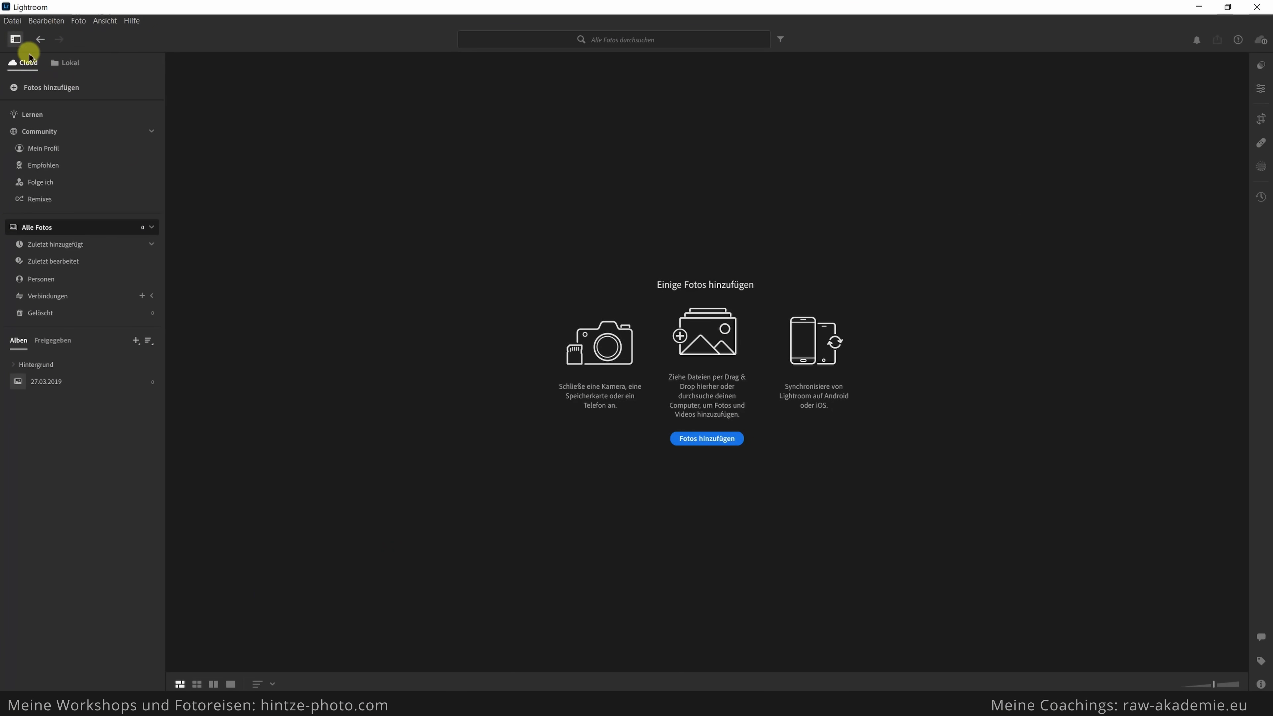
- Switch to the Lokal tab and show the 2019 > Paris RW2 folder's photos as thumbnails
left_click(71, 63)
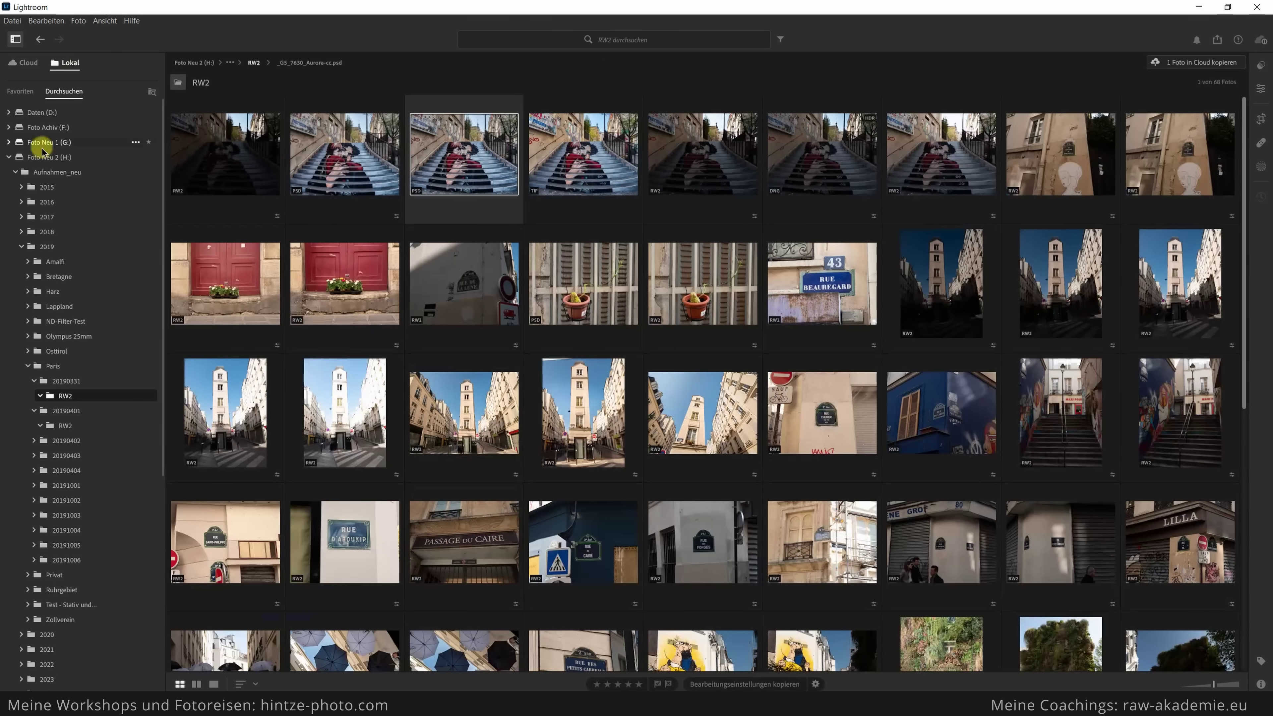
left_click(55, 425)
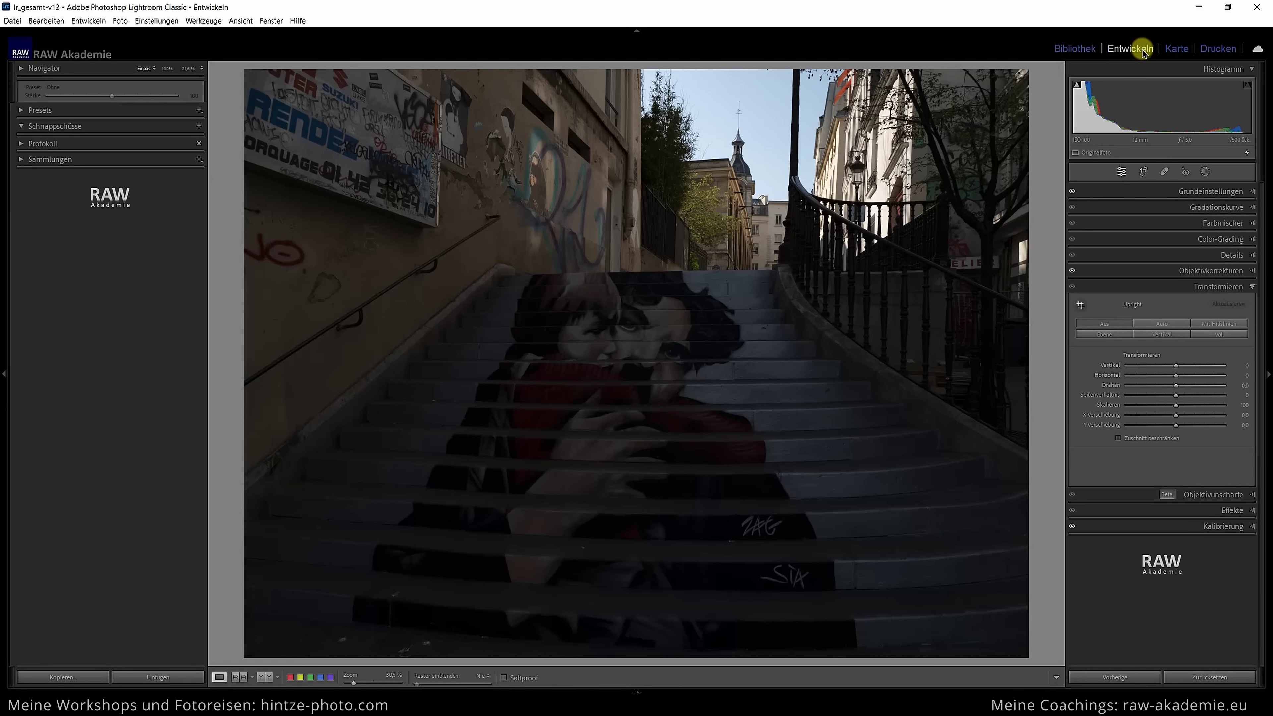
- Bring up the Kalibrierung panel with Ctrl+9 and scrubby-zoom into the staircase mural photo
key("ctrl+9")
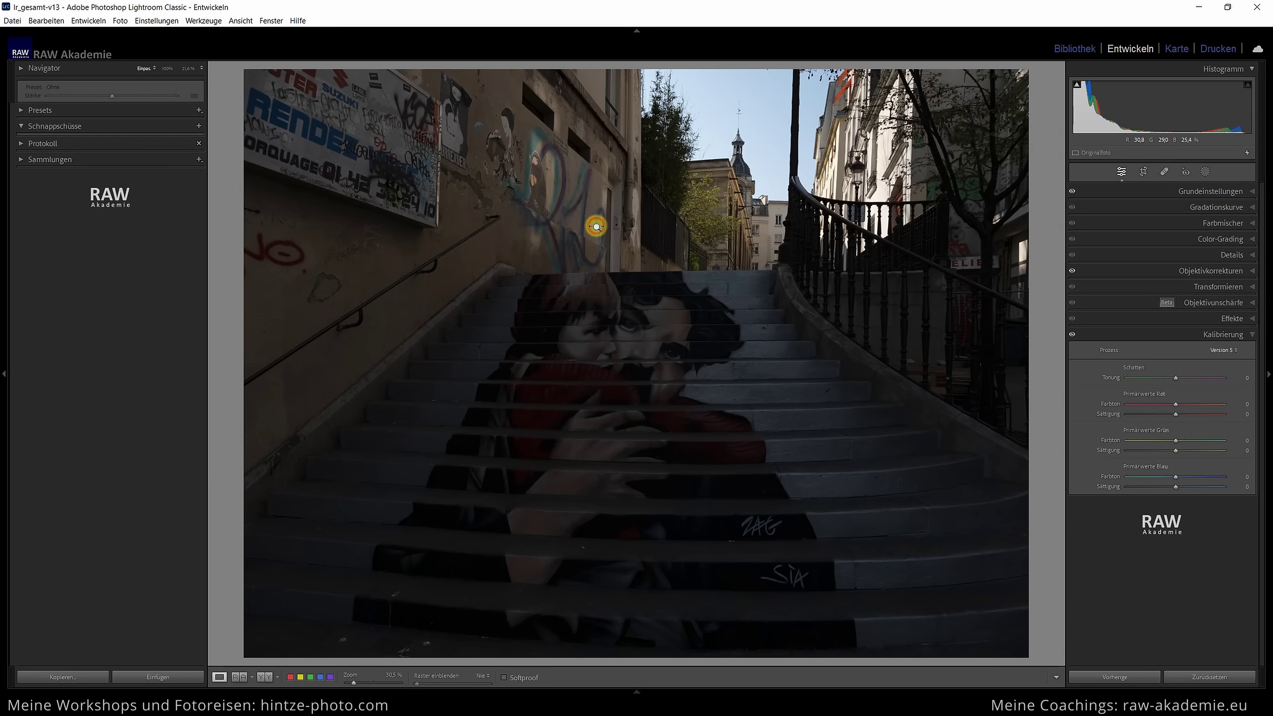
mouse_move(596, 227)
left_mouse_down()
mouse_move(568, 234)
mouse_move(594, 230)
left_mouse_up()
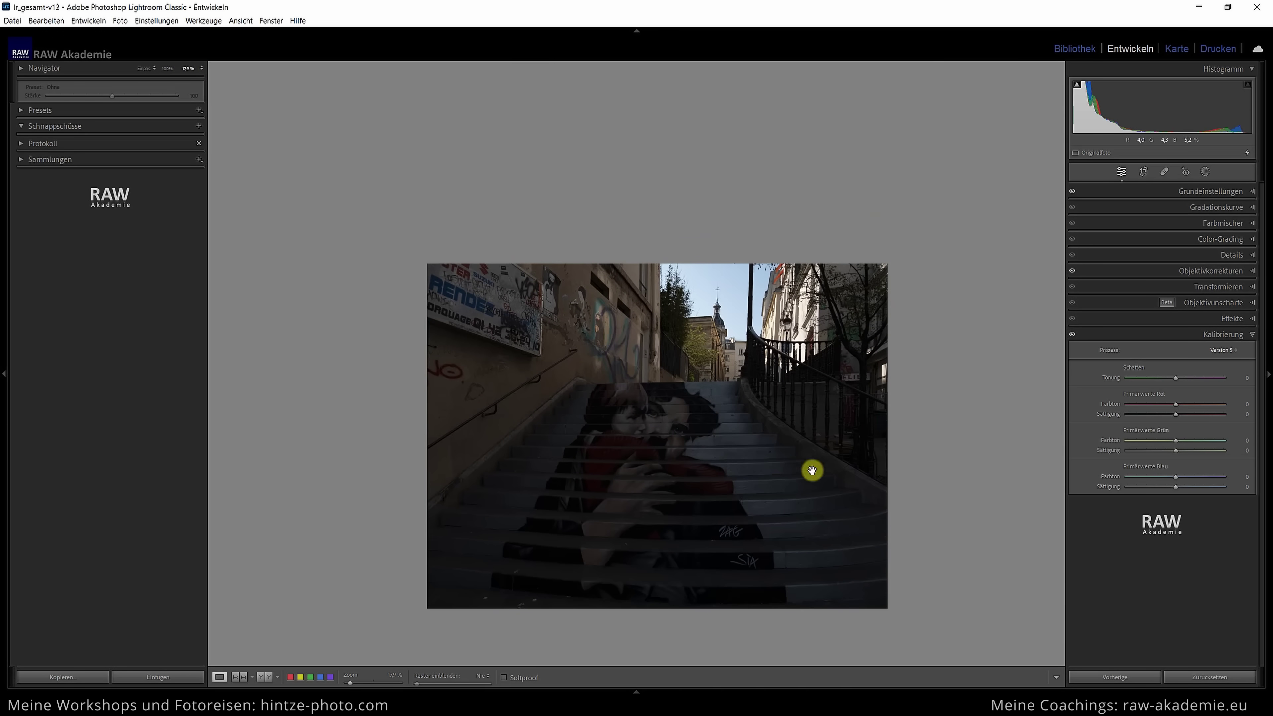
left_click_drag(602, 392, 702, 401)
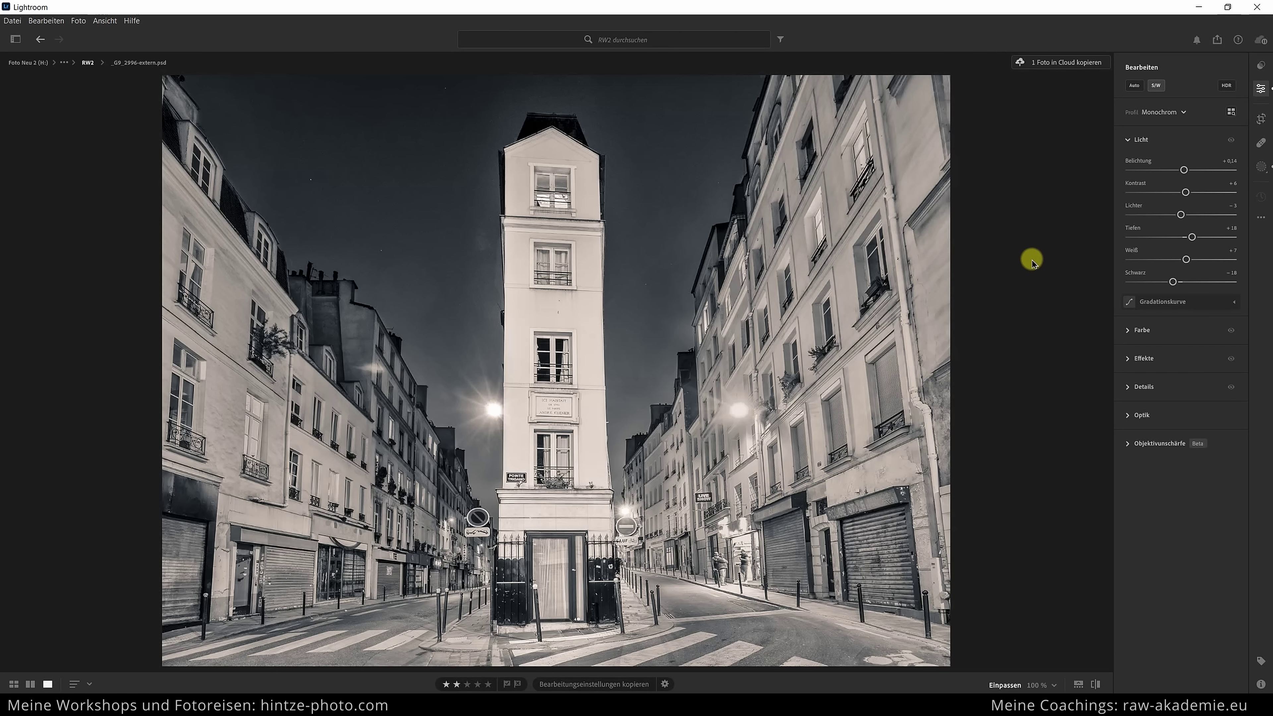
- Choose 'Benutzerdefinierte Einstellungen' from the Share/Export menu for the tower photo
left_click(1216, 40)
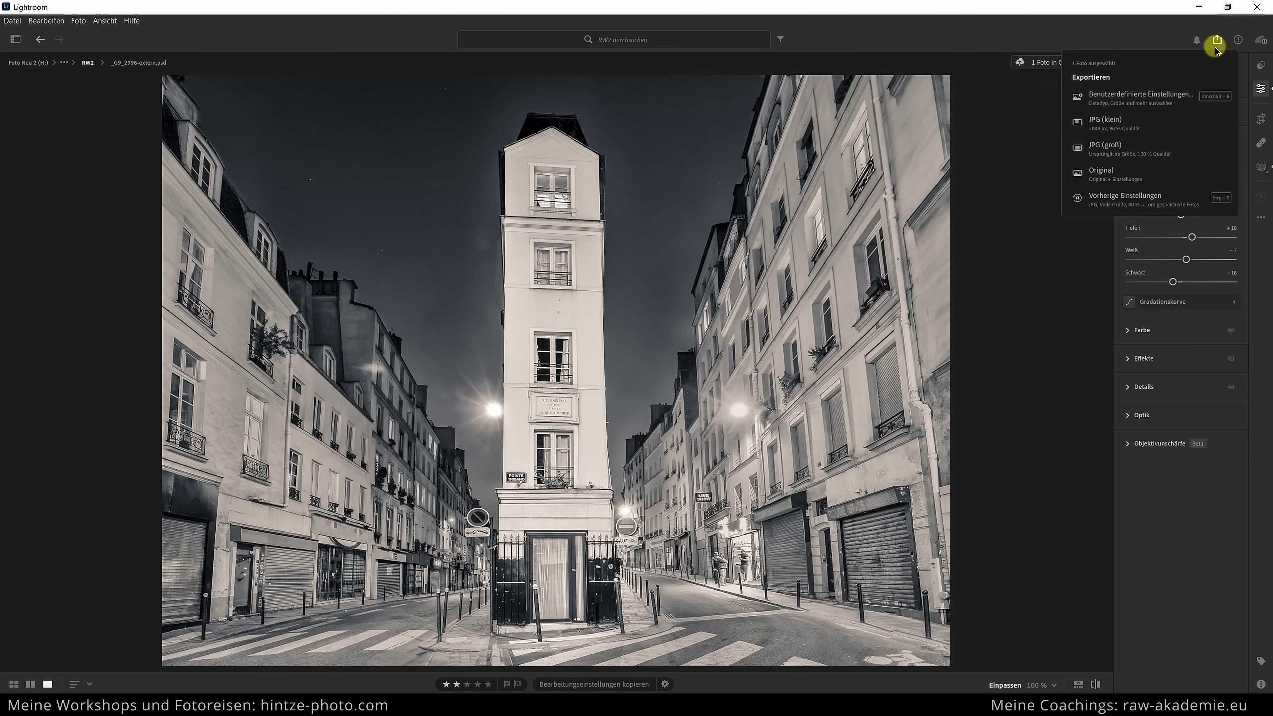
left_click(1170, 97)
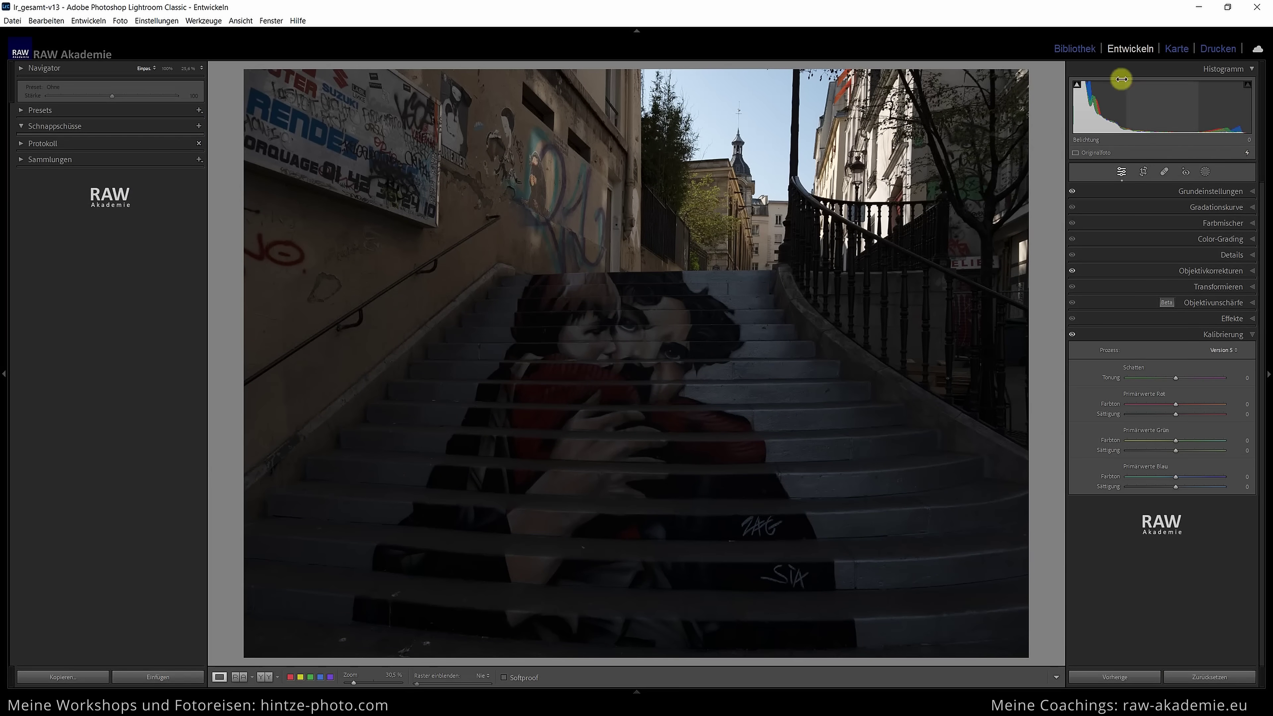
- Switch to the Bibliothek grid, then bring up and dismiss the 'Eine Datei exportieren' dialog
left_click(1077, 49)
left_click(158, 676)
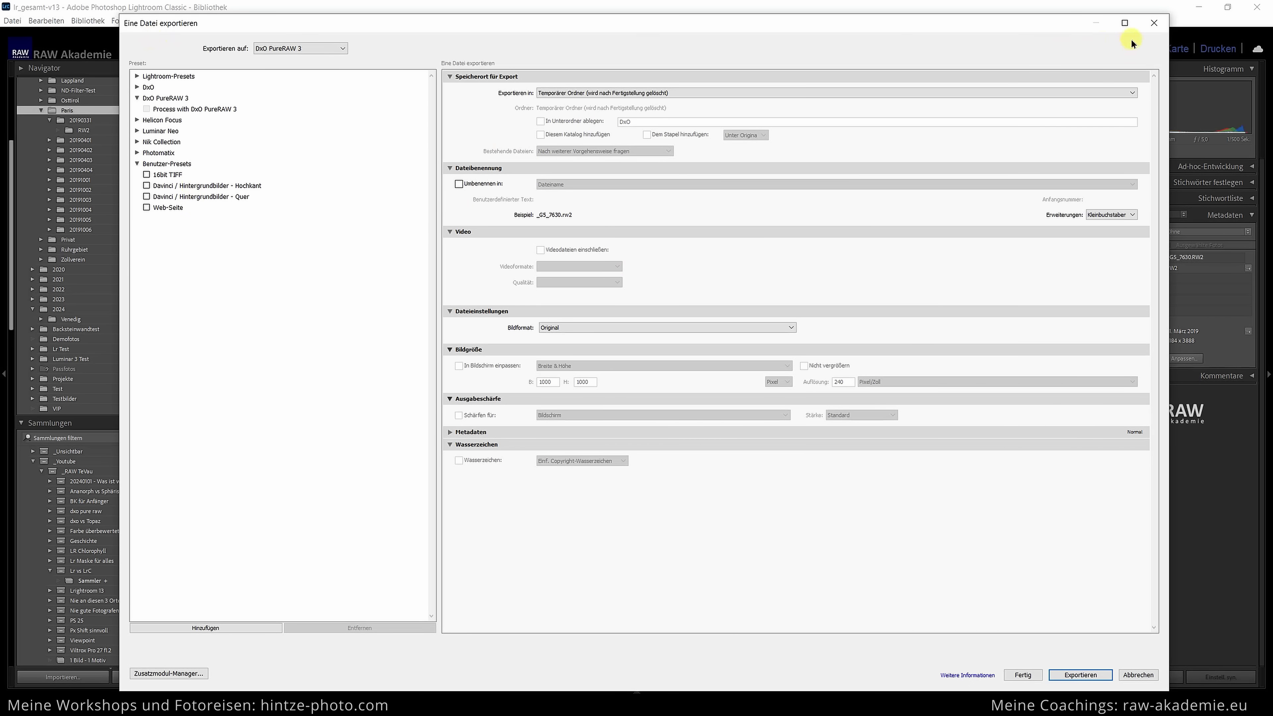
left_click(1158, 24)
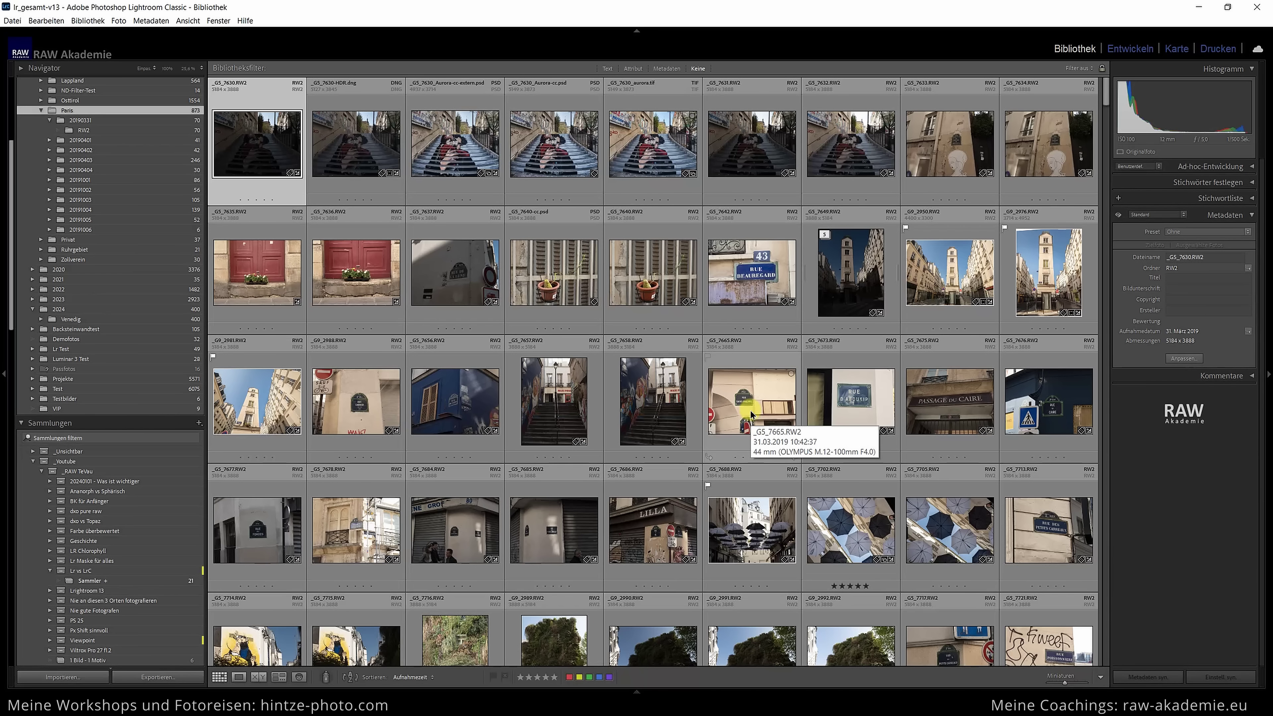
- Show the Sammler + collection and view the _G5_5250-b.psd palace reflection photo full size
left_click(148, 582)
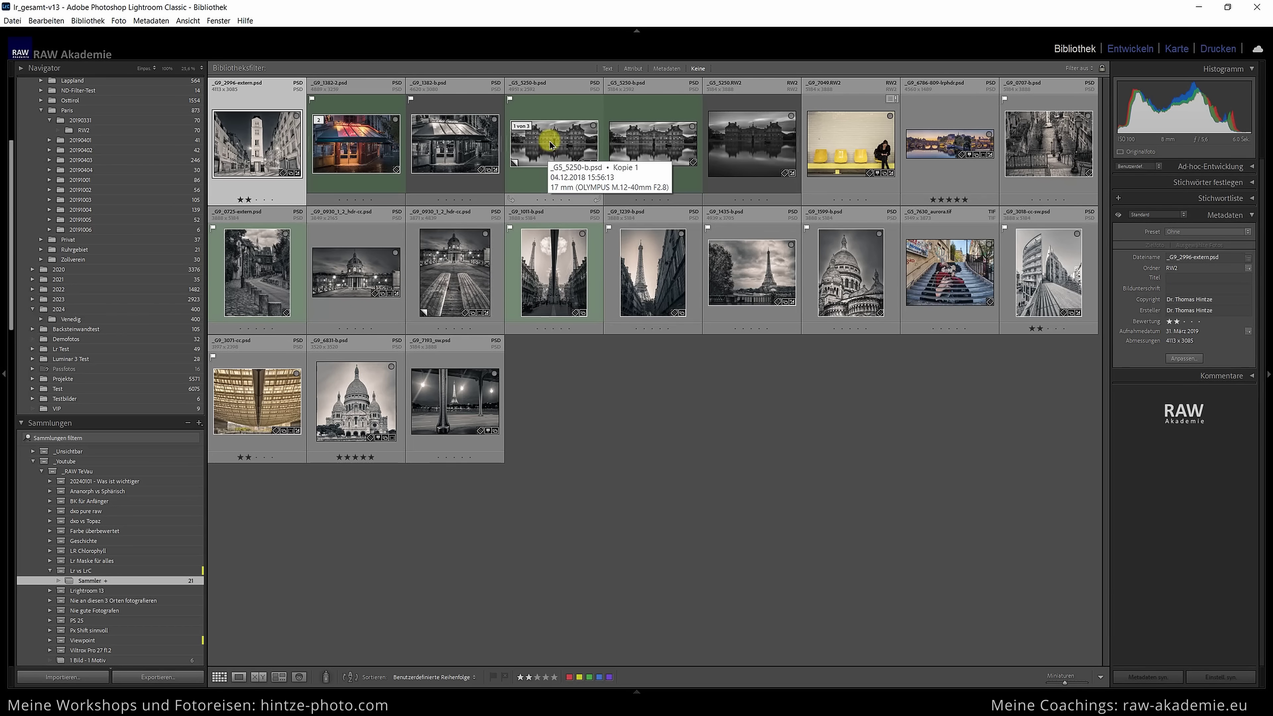
double_click(544, 145)
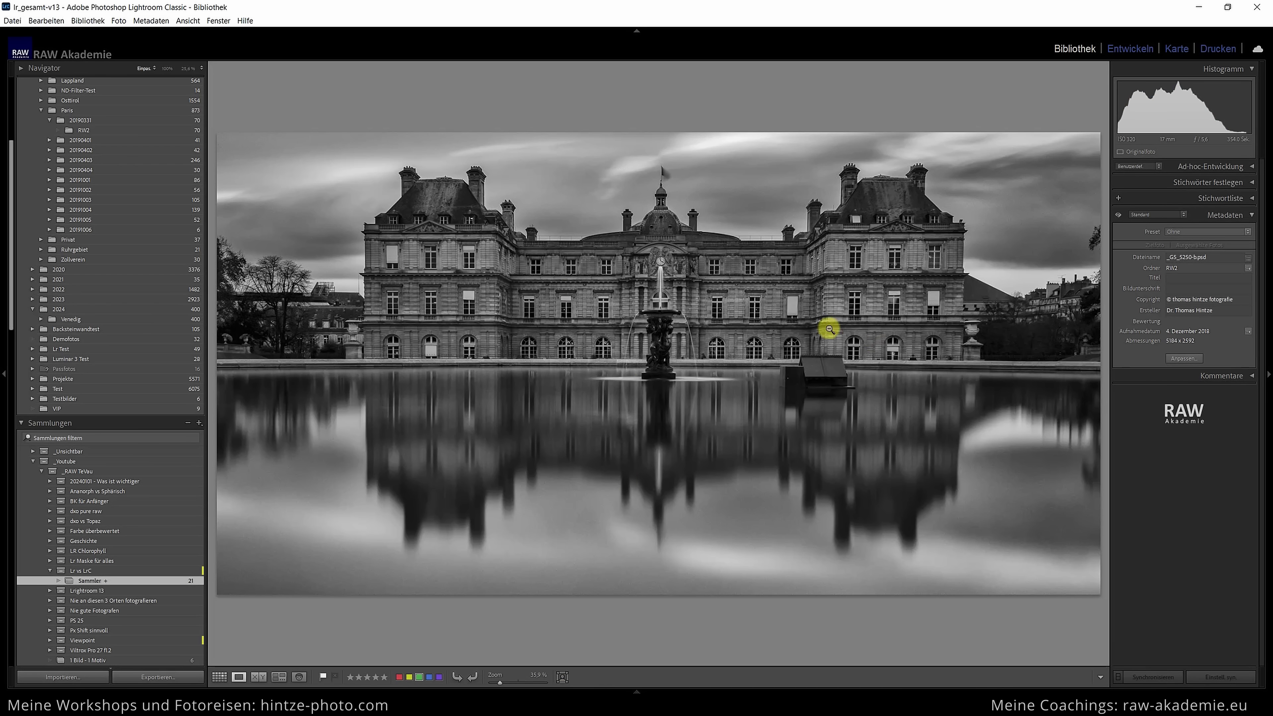
key("g")
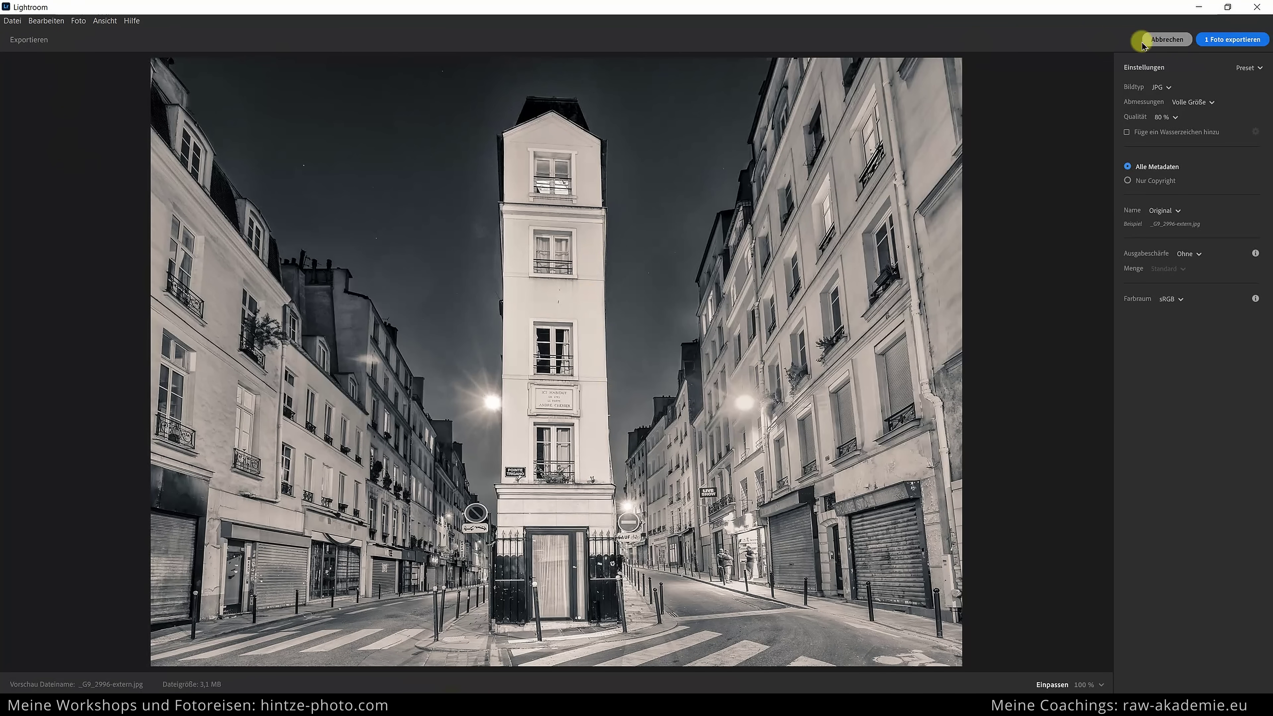
- Cancel the export and reveal the Lokal folder panel beside the tower photo
left_click(1163, 39)
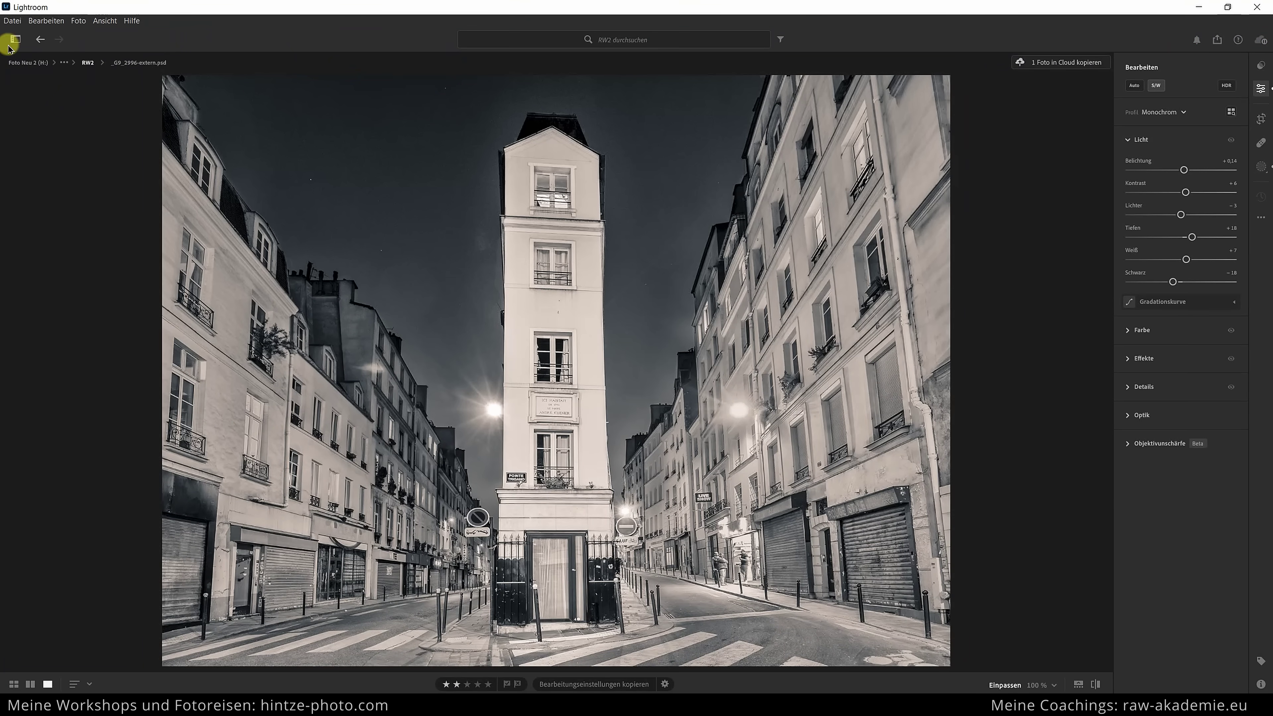
left_click(15, 39)
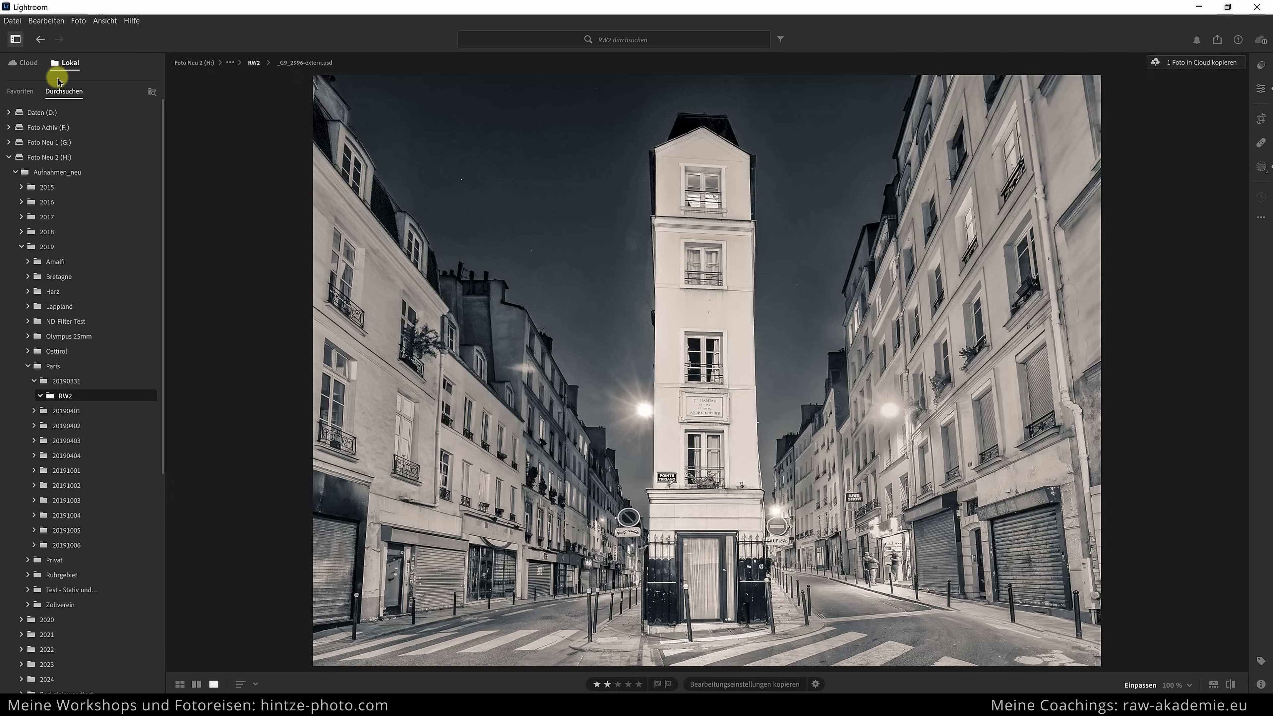
- Check the empty Cloud library, return to Lokal, then bring Lightroom Classic forward
left_click(23, 64)
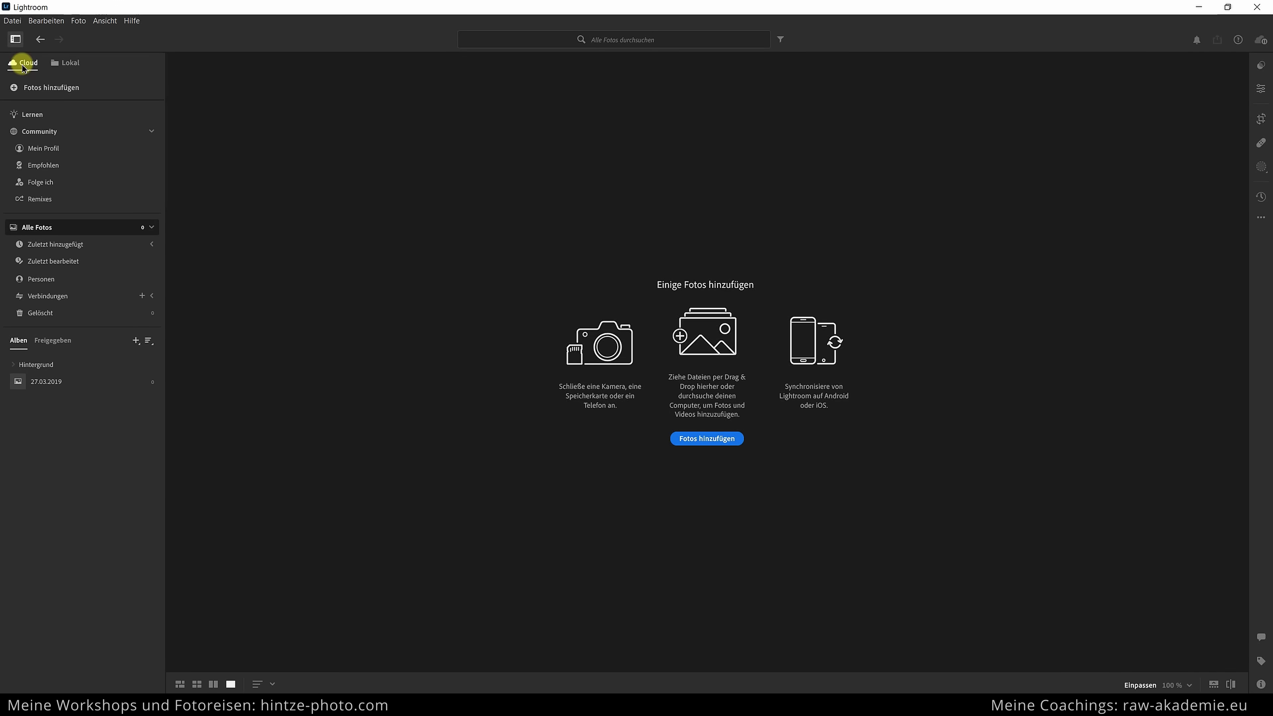
left_click(67, 66)
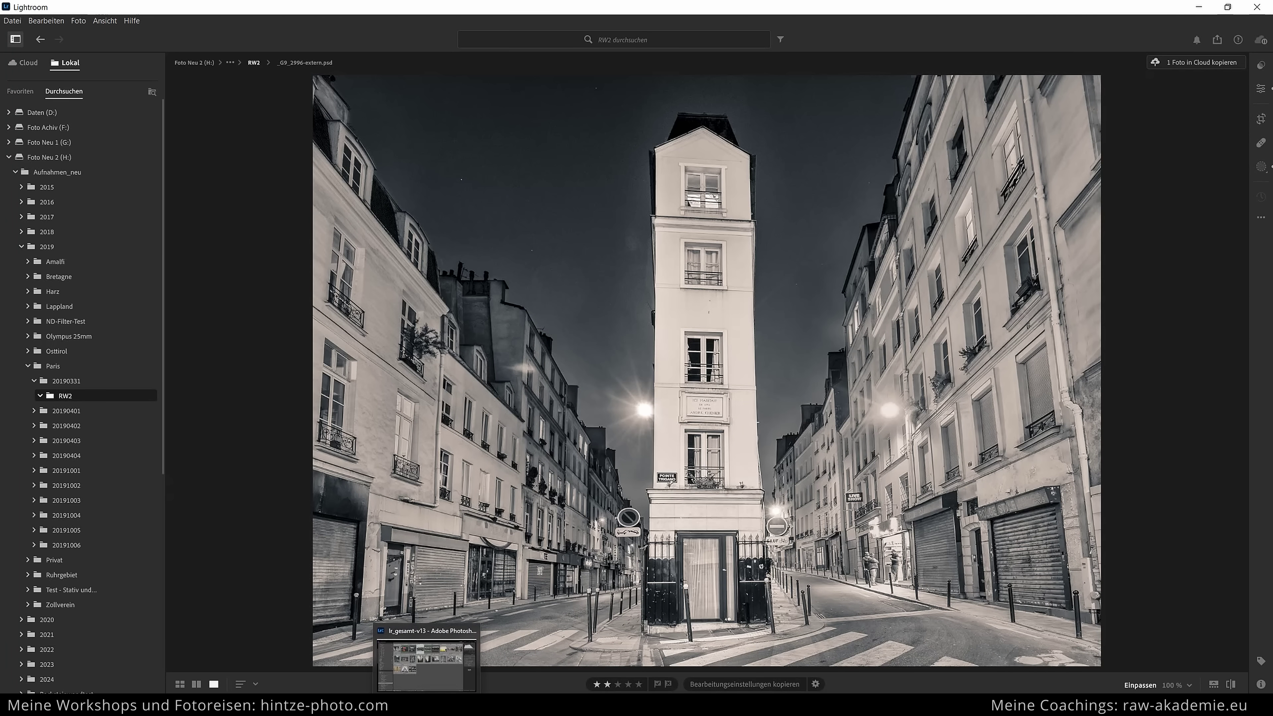
left_click(426, 662)
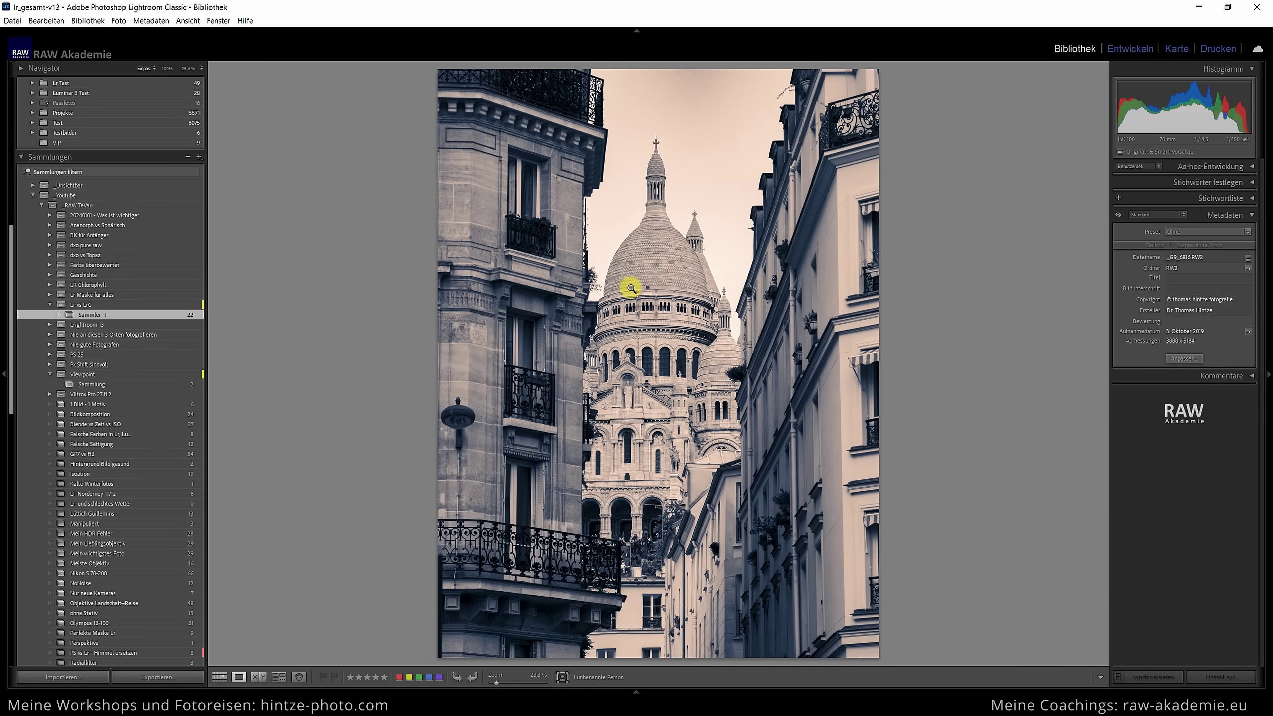
- In Develop, try the 01 Original and 02 Farbe snapshots, then apply 03 Monochrom
left_click(1117, 48)
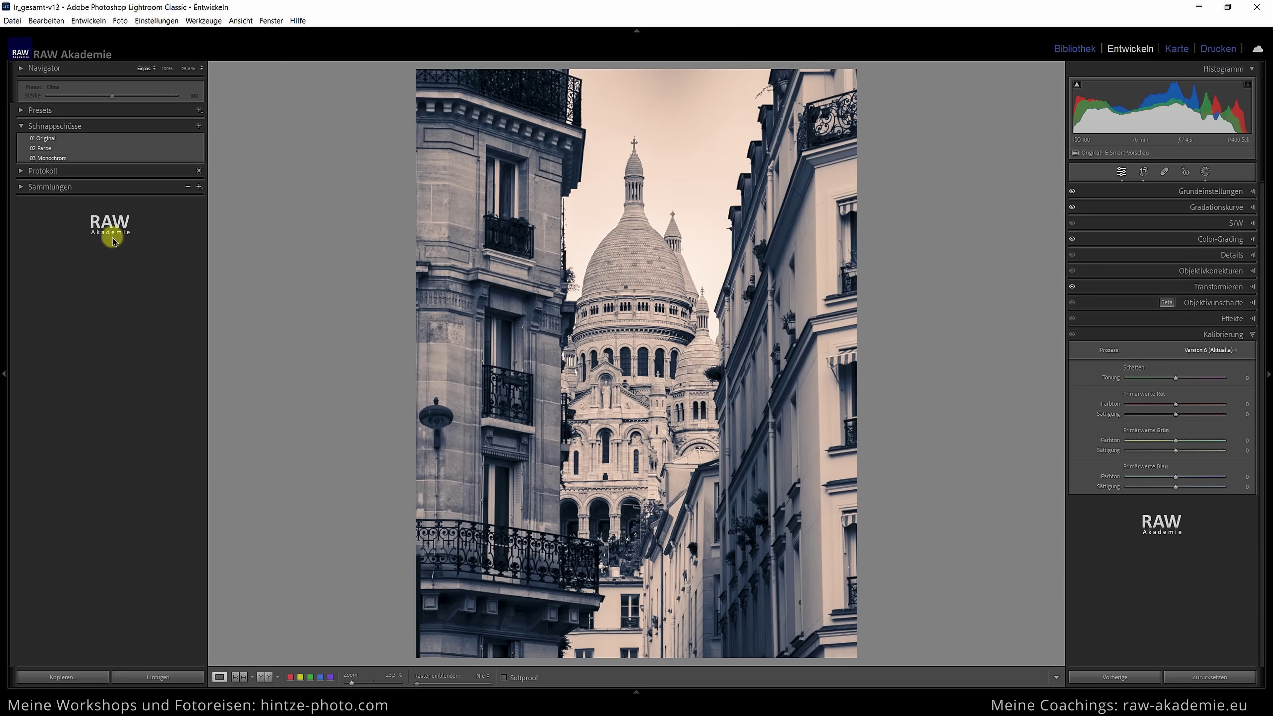
left_click(20, 125)
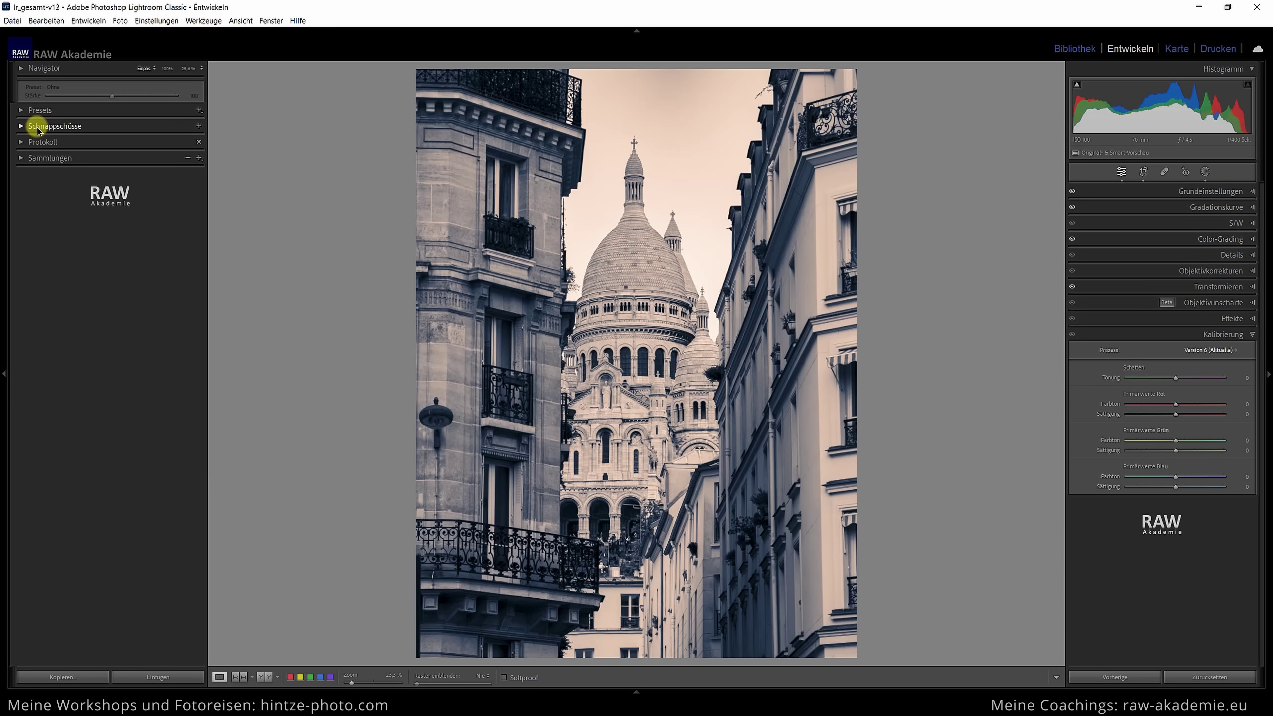
left_click(23, 125)
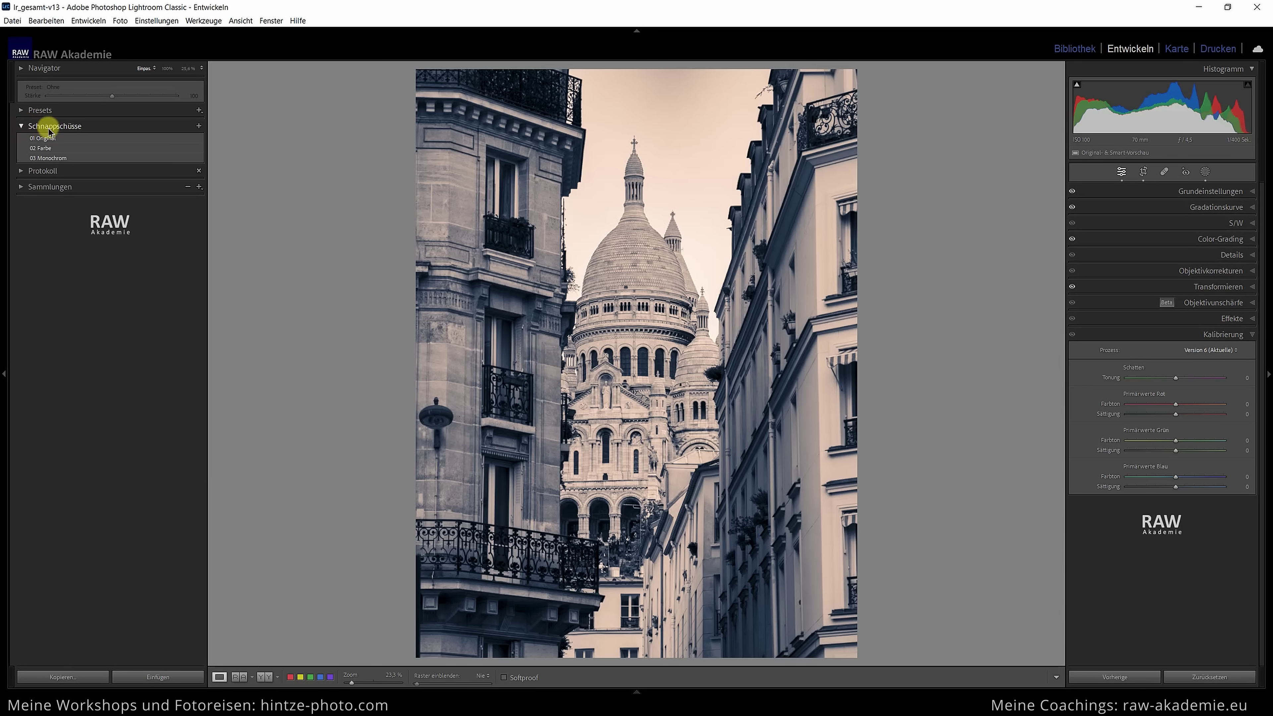
left_click(71, 138)
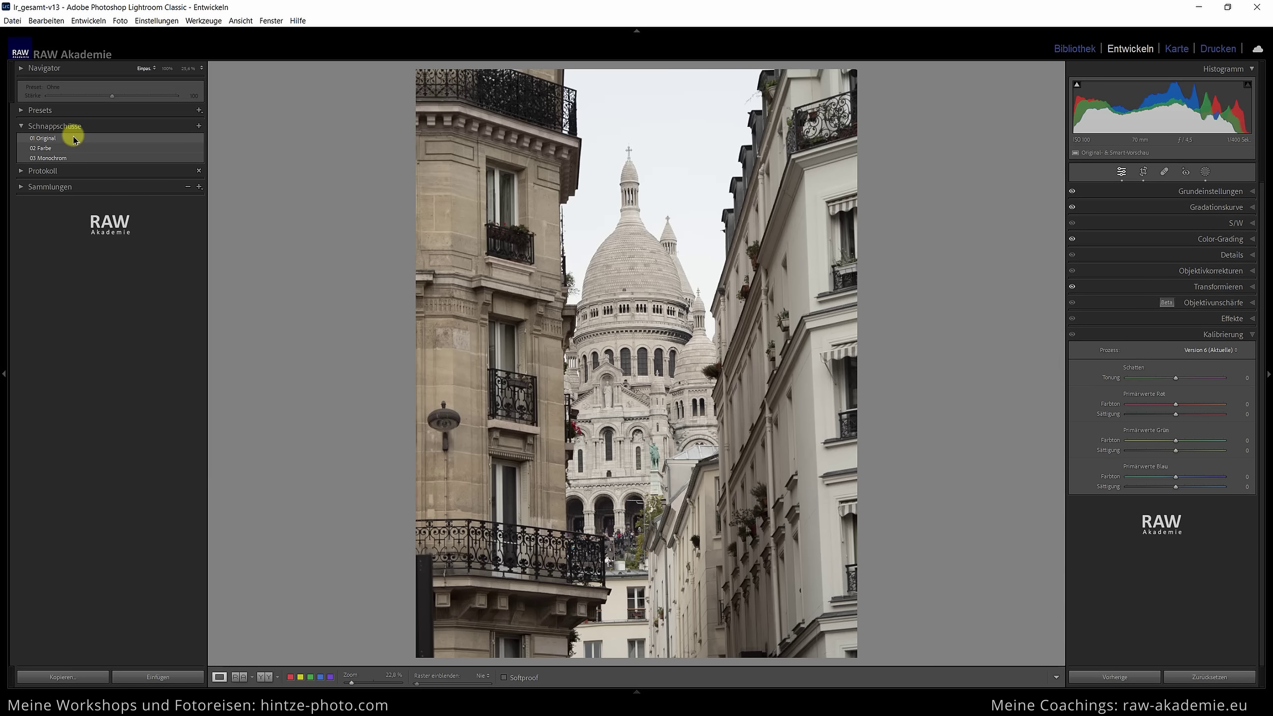
left_click(79, 140)
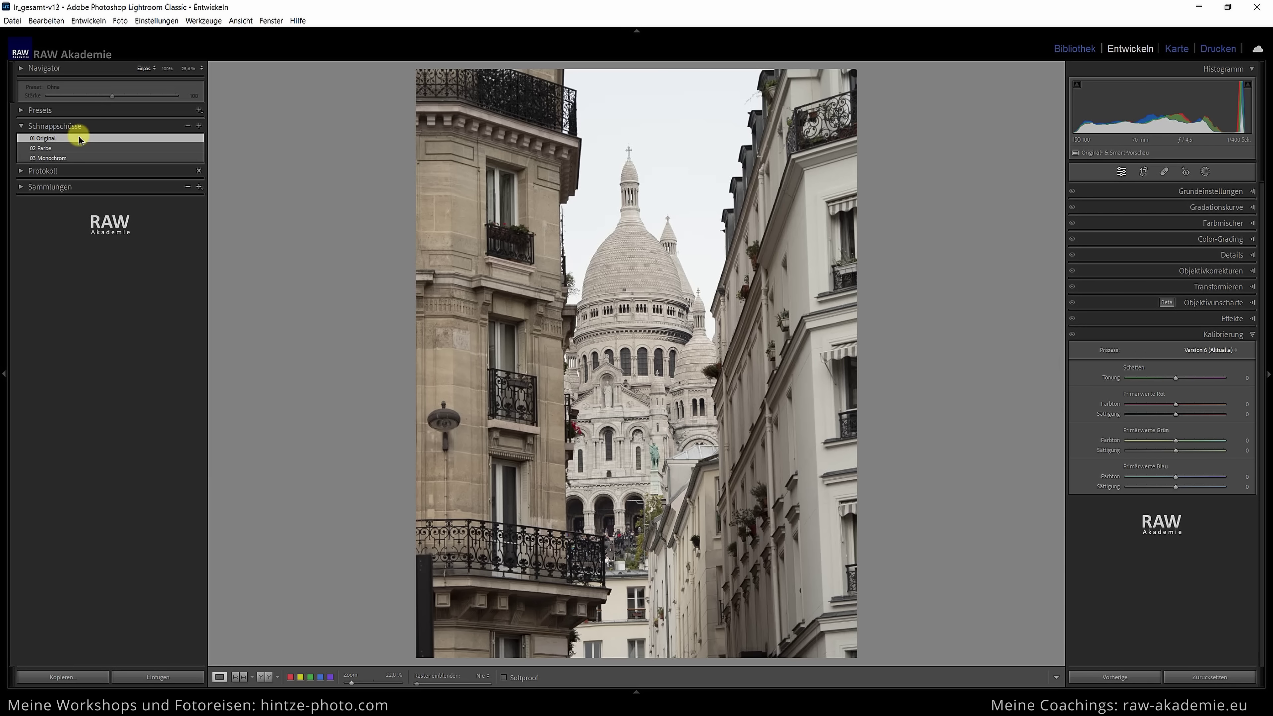
left_click(80, 148)
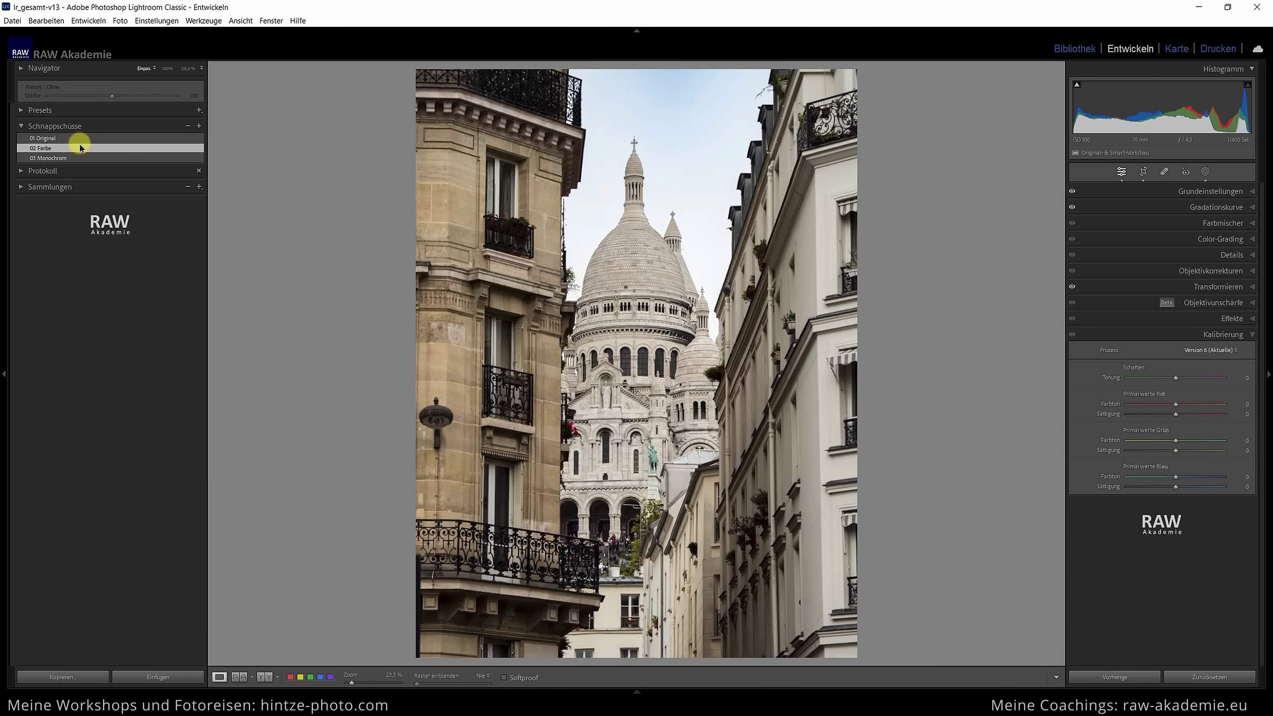
left_click(83, 158)
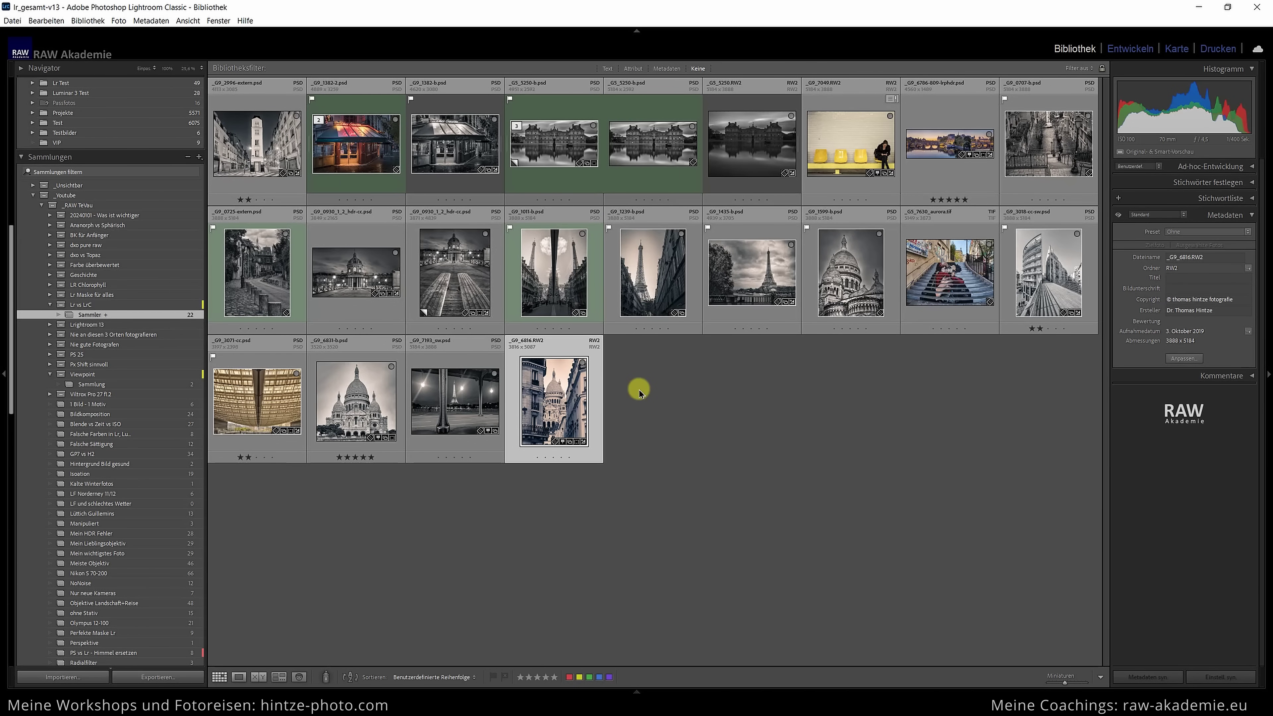
mouse_move(553, 402)
right_click(567, 390)
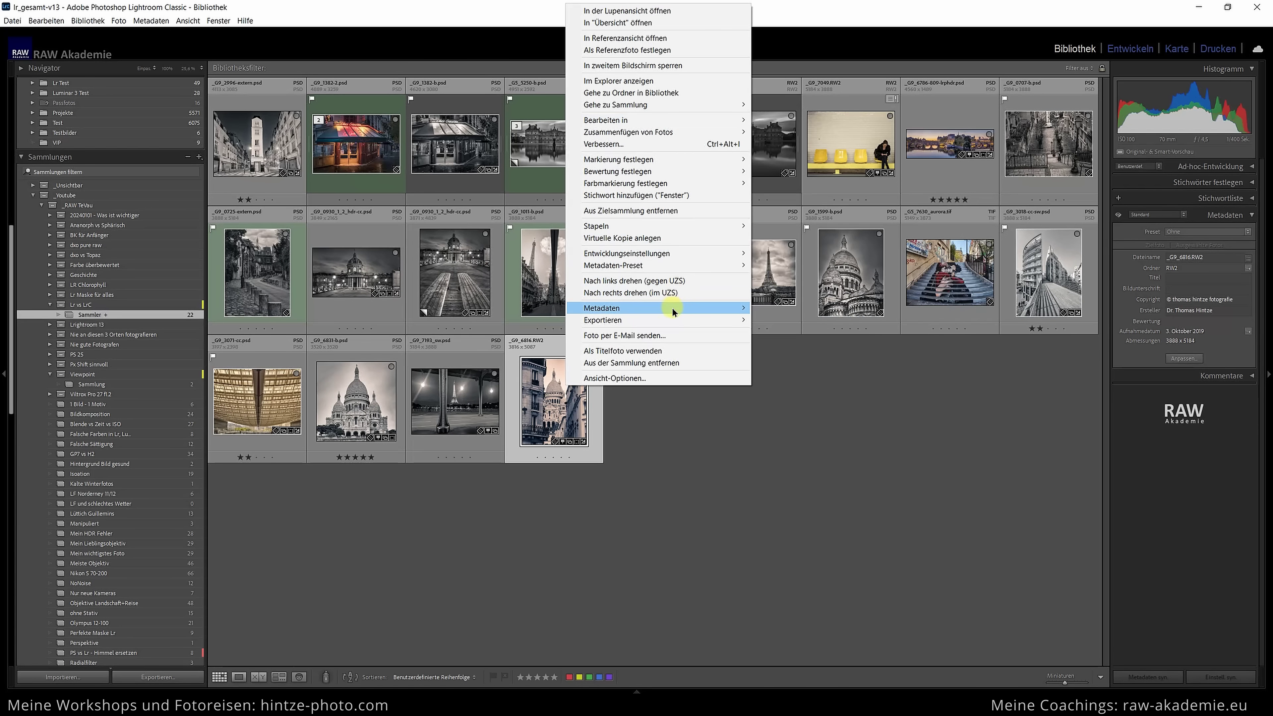
mouse_move(656, 321)
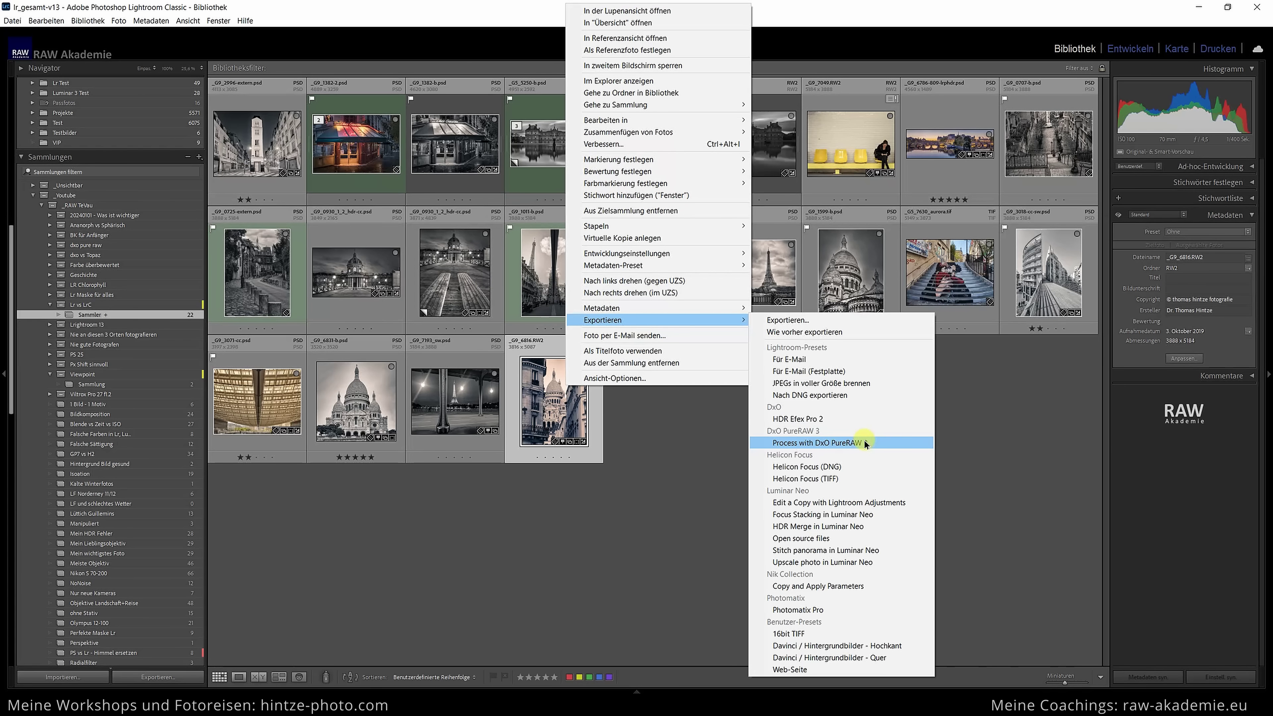
left_click(977, 433)
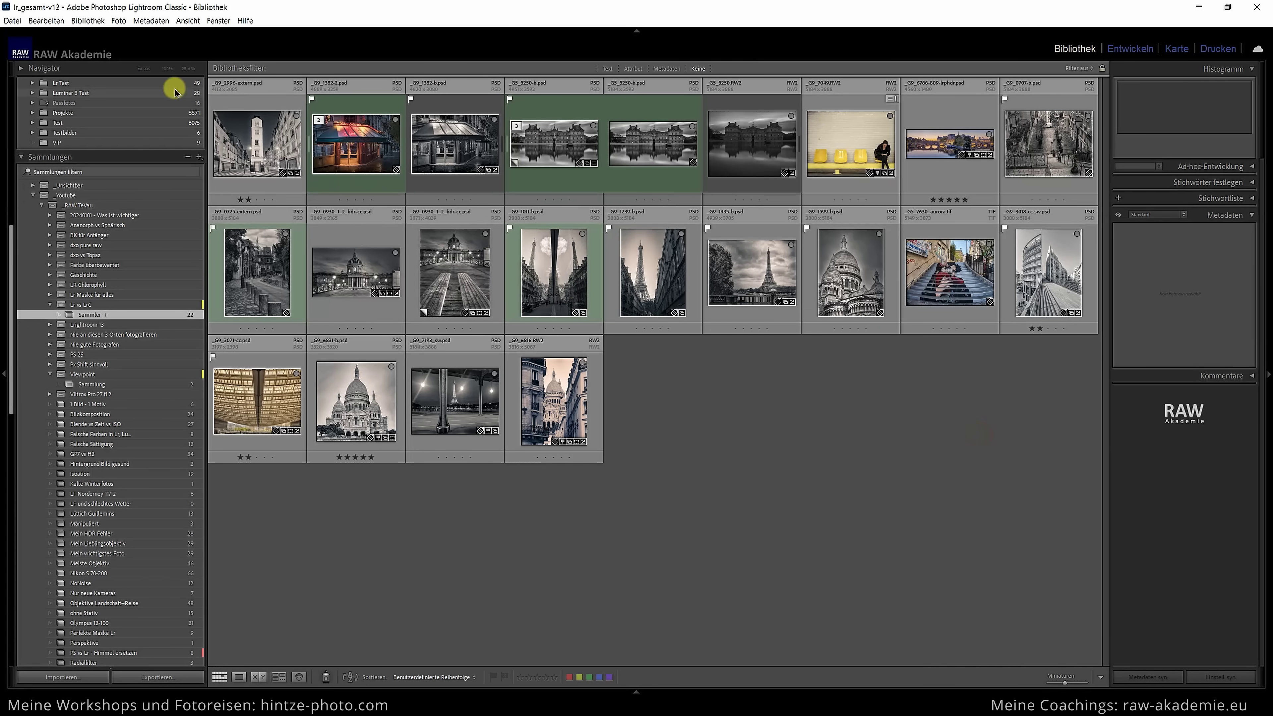
left_click(98, 21)
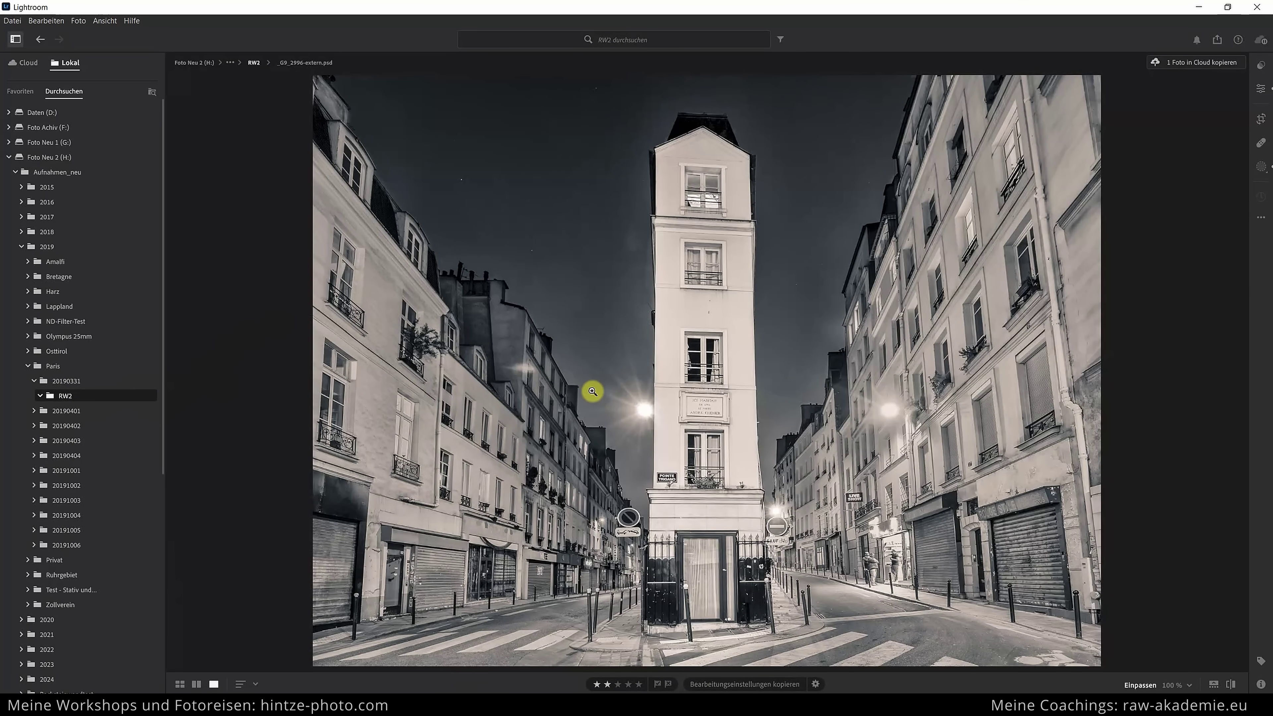
- Select the 2019 Paris folder and its 20190331 subfolder in the Lokal browser
left_click(55, 365)
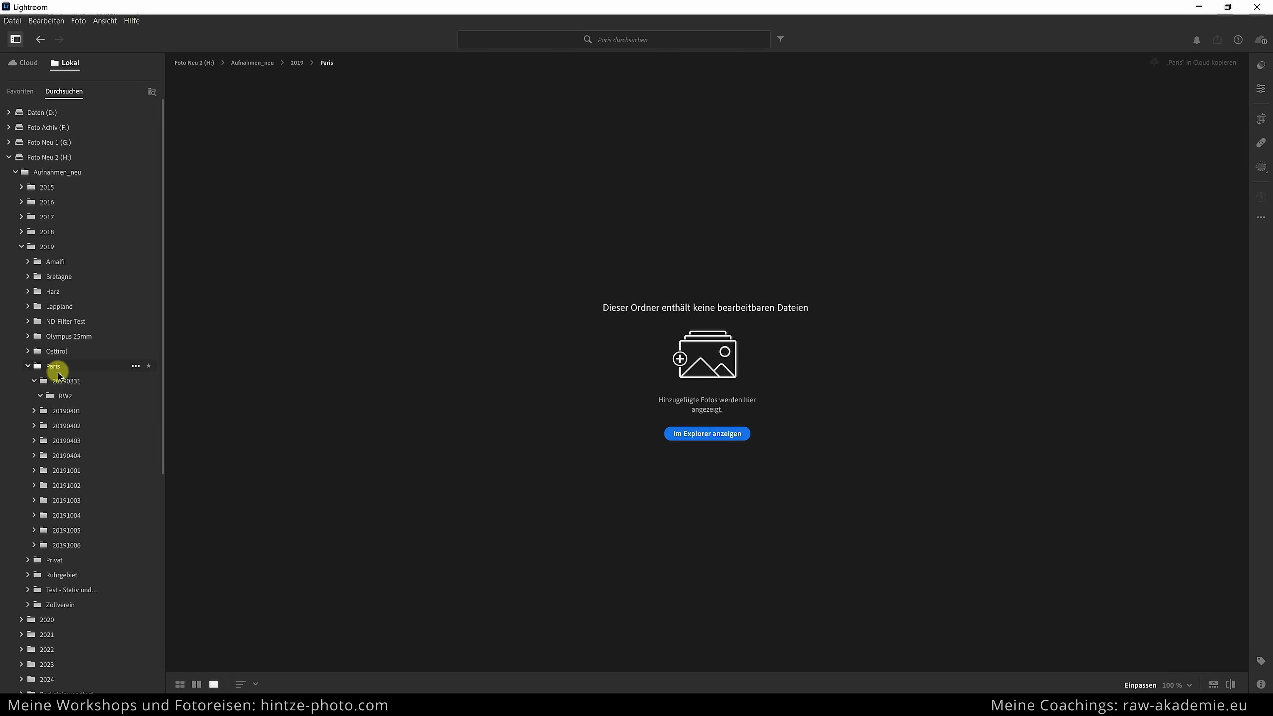
left_click(68, 381)
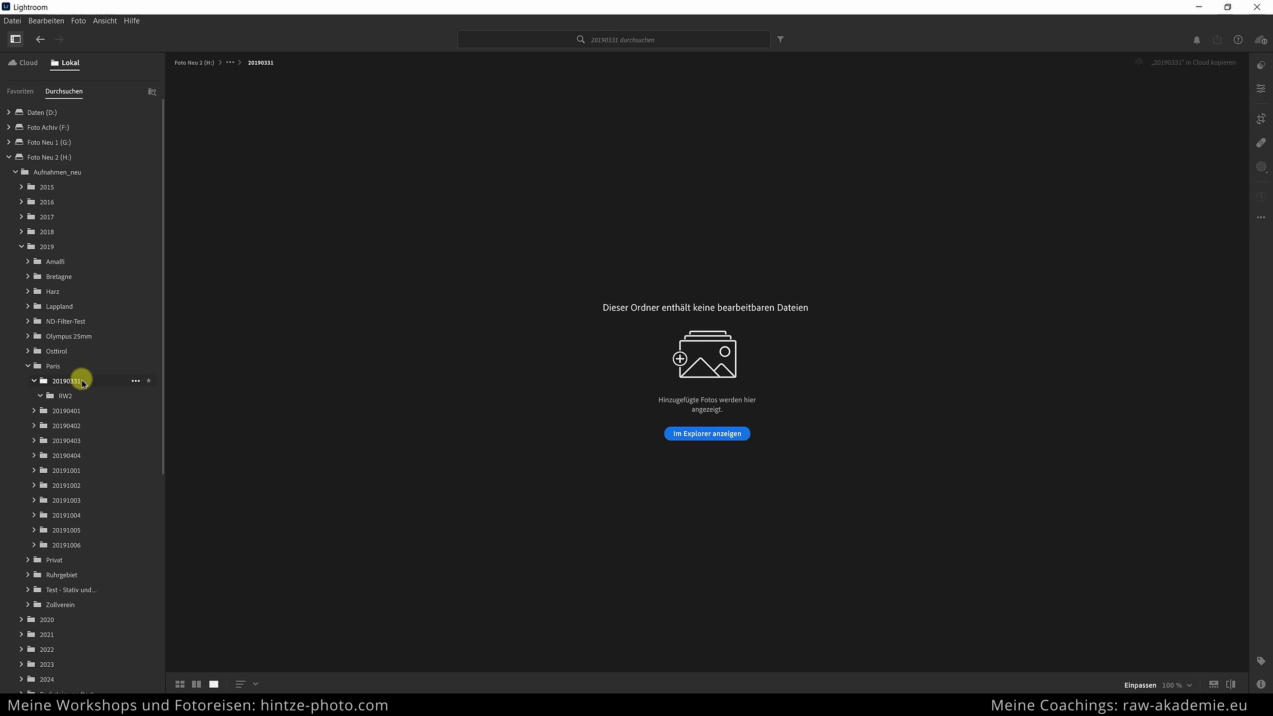
- Show the Paris RW2 photos as a square grid (G), then return to the Paris folder
left_click(64, 396)
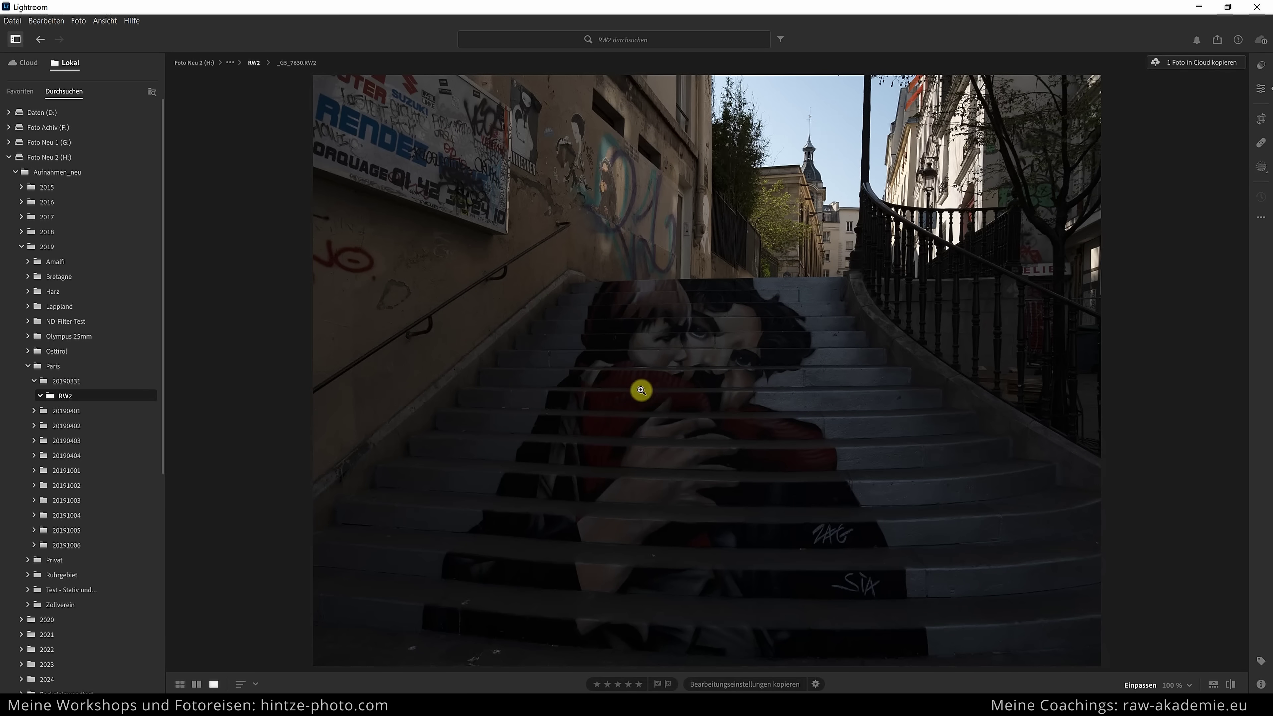
key("g")
scroll(632, 381, "down", 3)
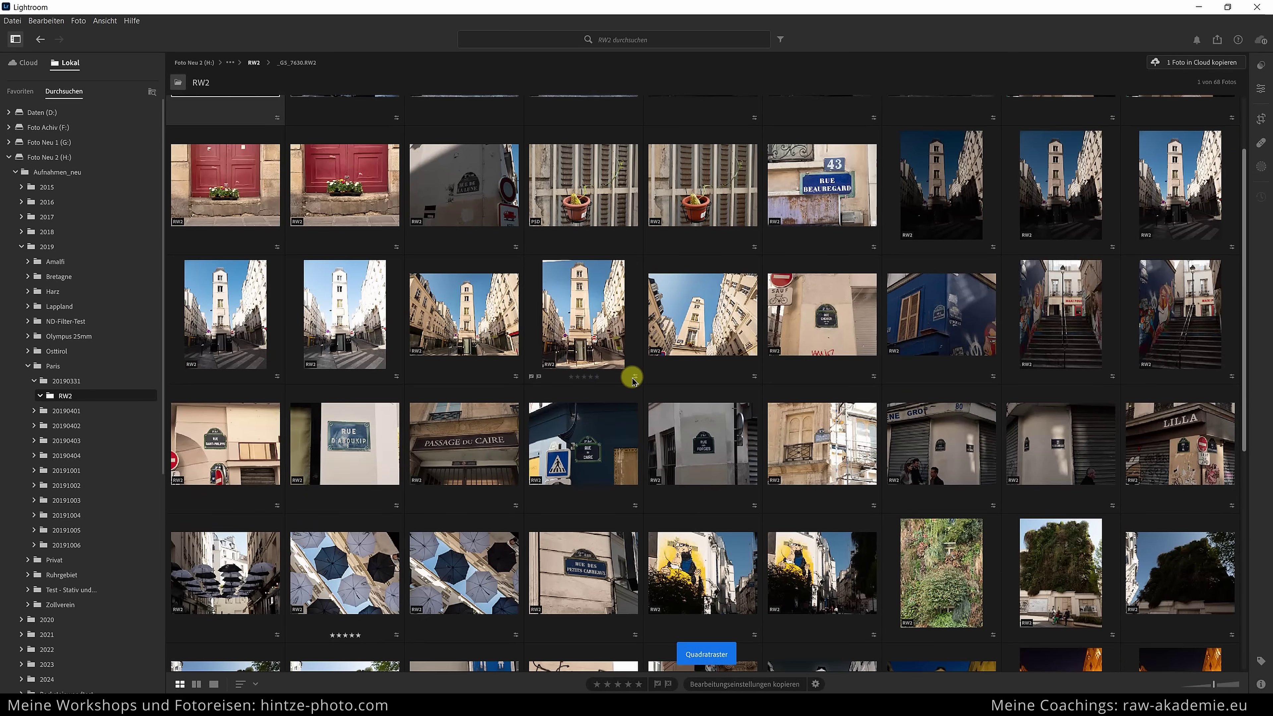
scroll(632, 381, "down", 5)
scroll(634, 381, "down", 2)
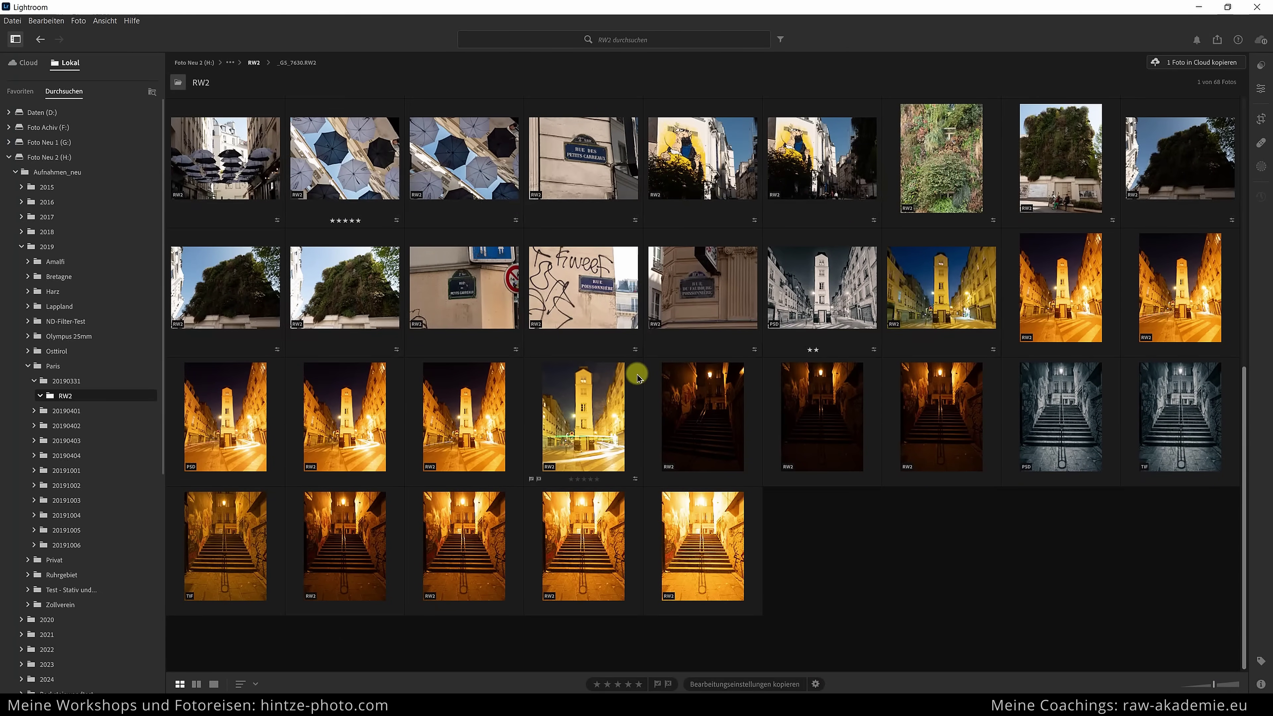
mouse_move(60, 366)
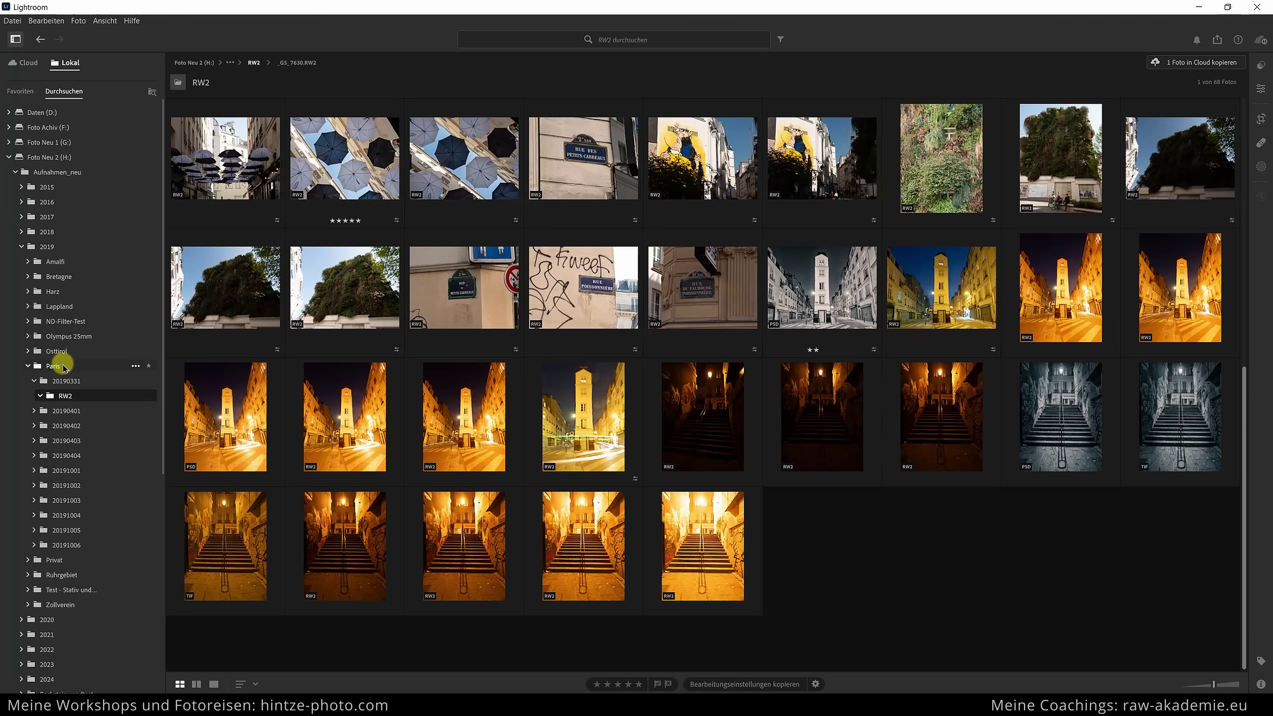
left_click(53, 366)
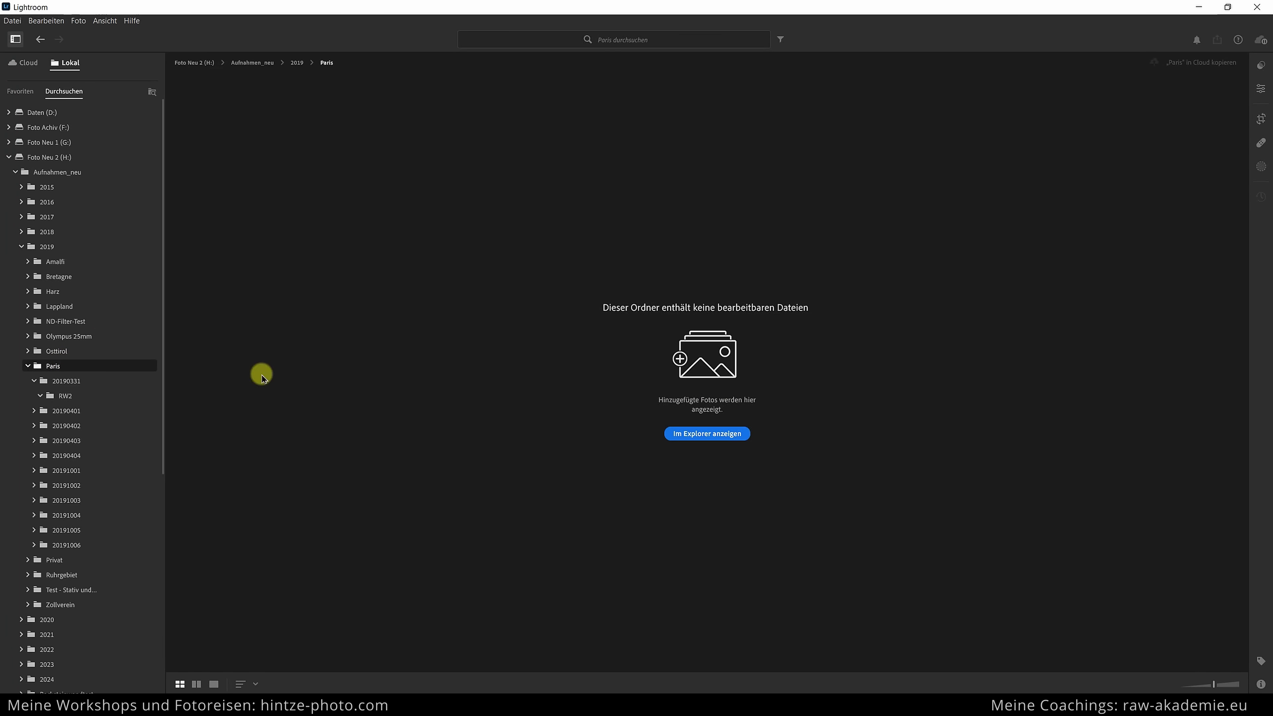
- In Lightroom Classic, select the Paris folder in the Folders panel to show all its photos
left_click(419, 690)
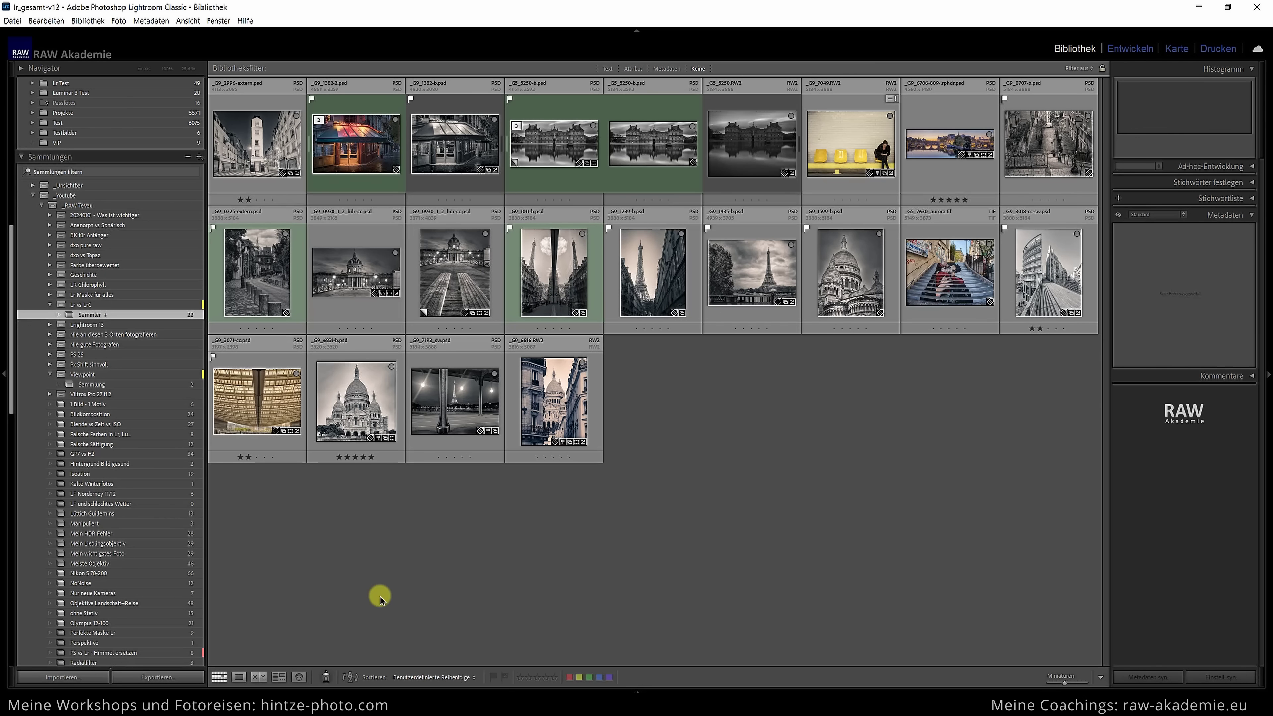
scroll(129, 306, "up", 10)
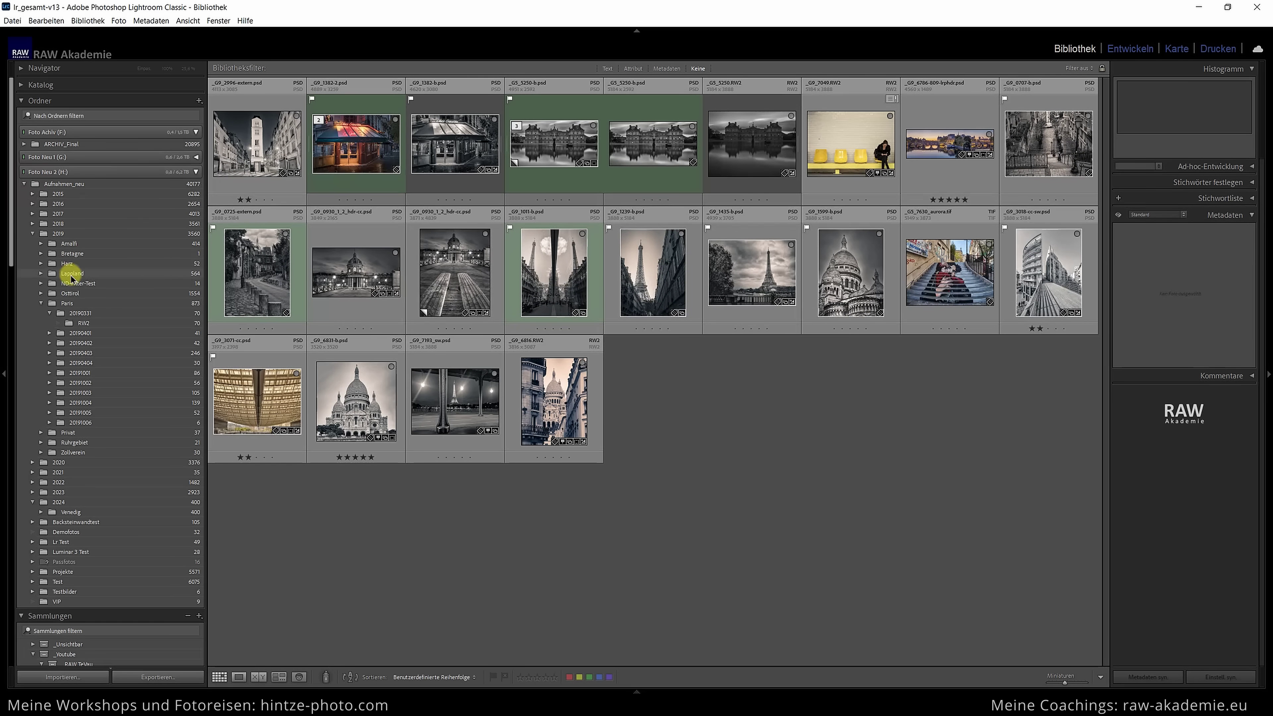
left_click(67, 303)
scroll(739, 444, "down", 3)
scroll(740, 445, "down", 5)
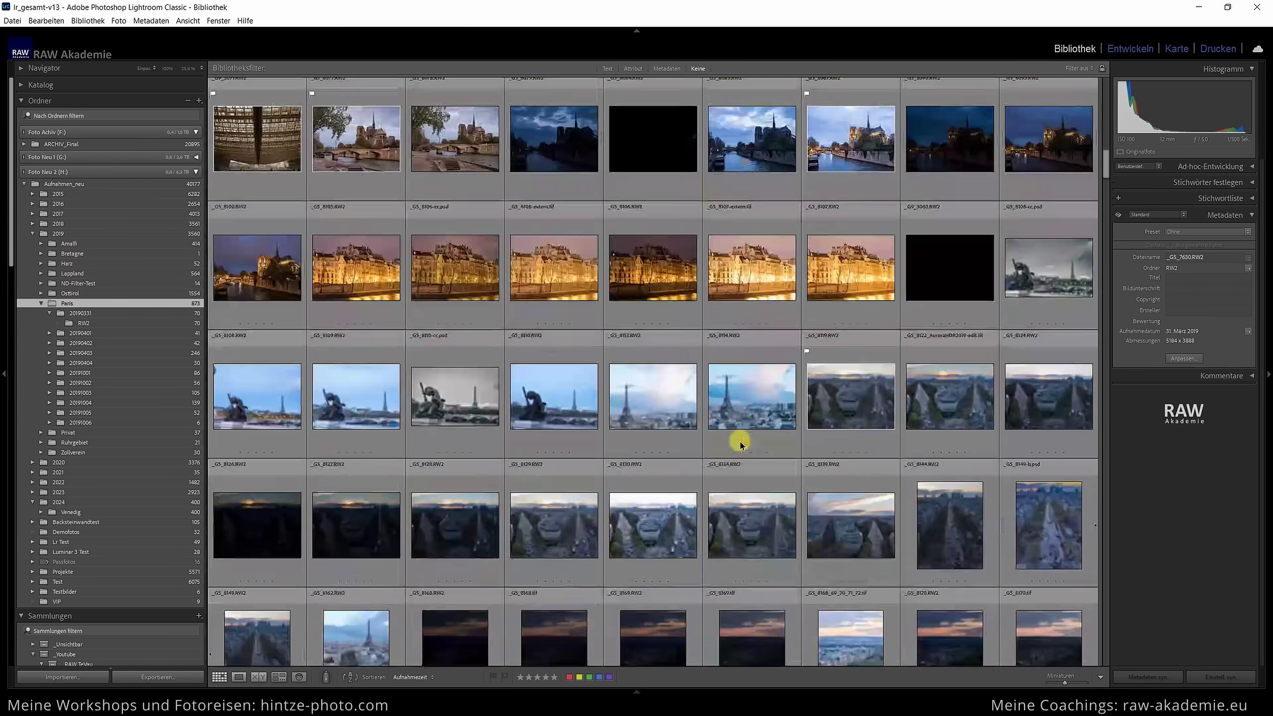
scroll(741, 445, "down", 5)
scroll(740, 445, "down", 5)
scroll(741, 445, "down", 5)
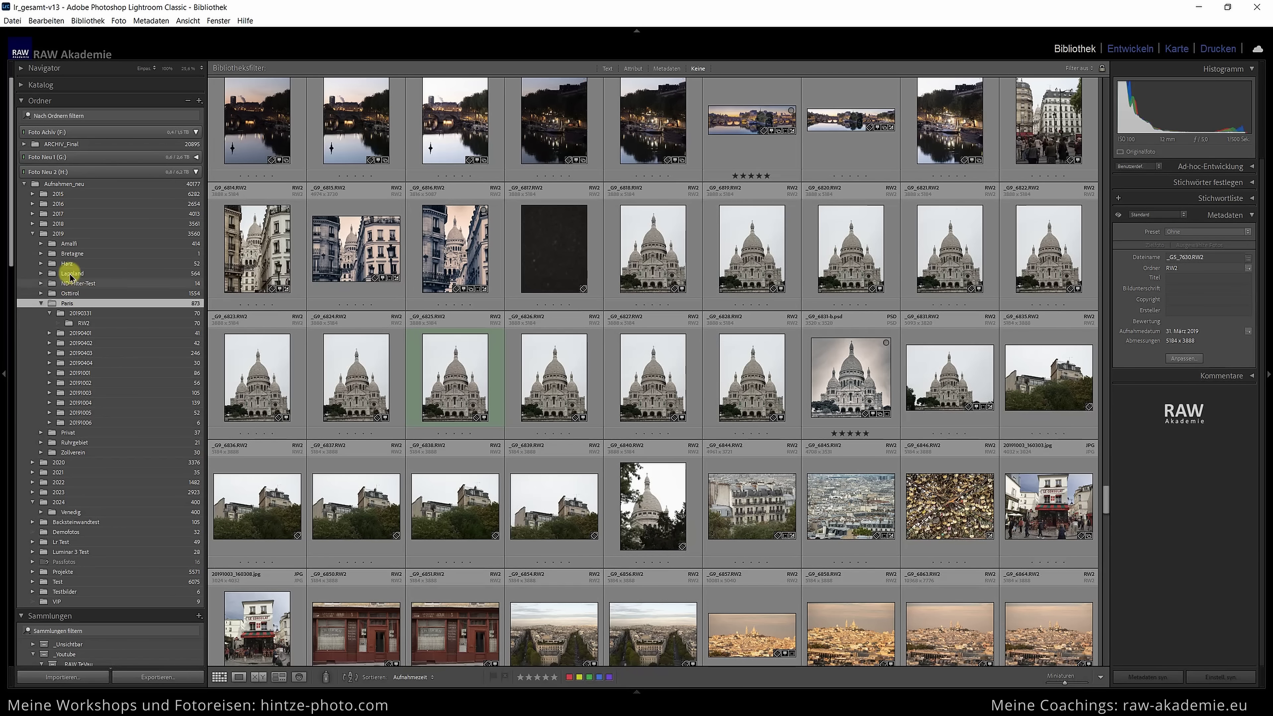
- Briefly view the whole Aufnahmen_neu folder, return to Paris, and collapse the Foto Neu 2 (H:) drive
left_click(90, 185)
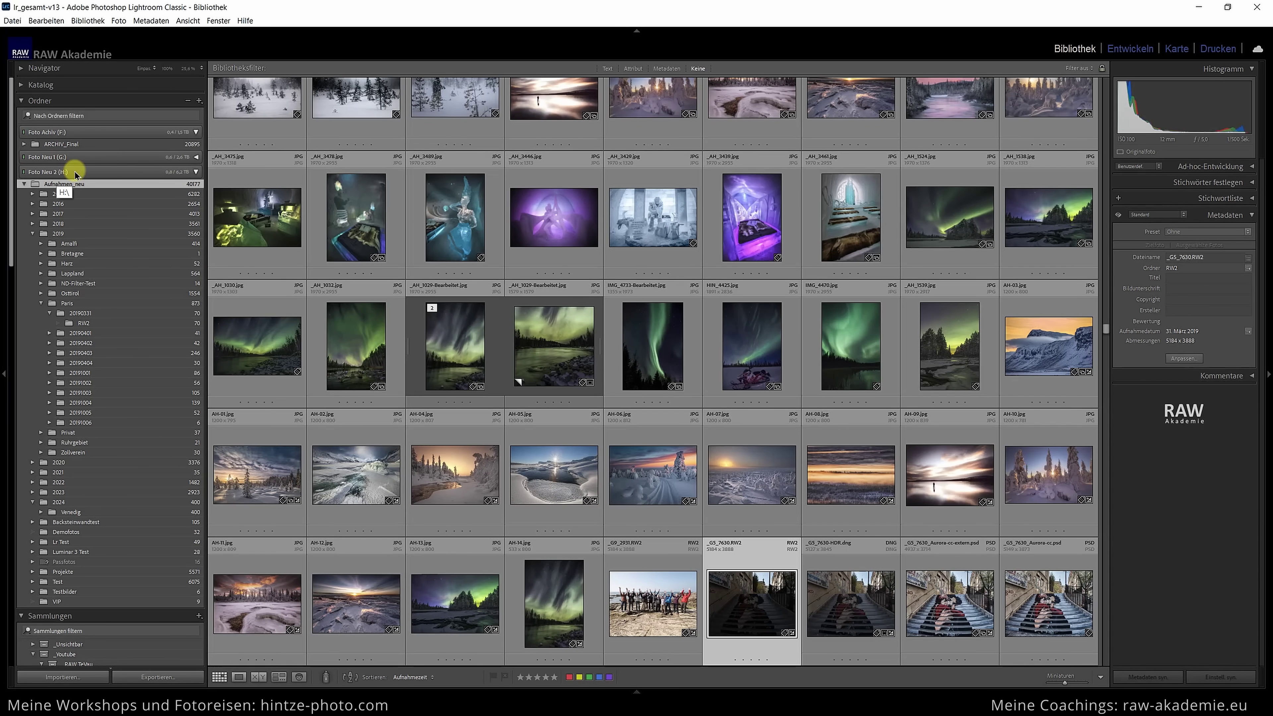
scroll(721, 373, "down", 10)
scroll(721, 372, "down", 10)
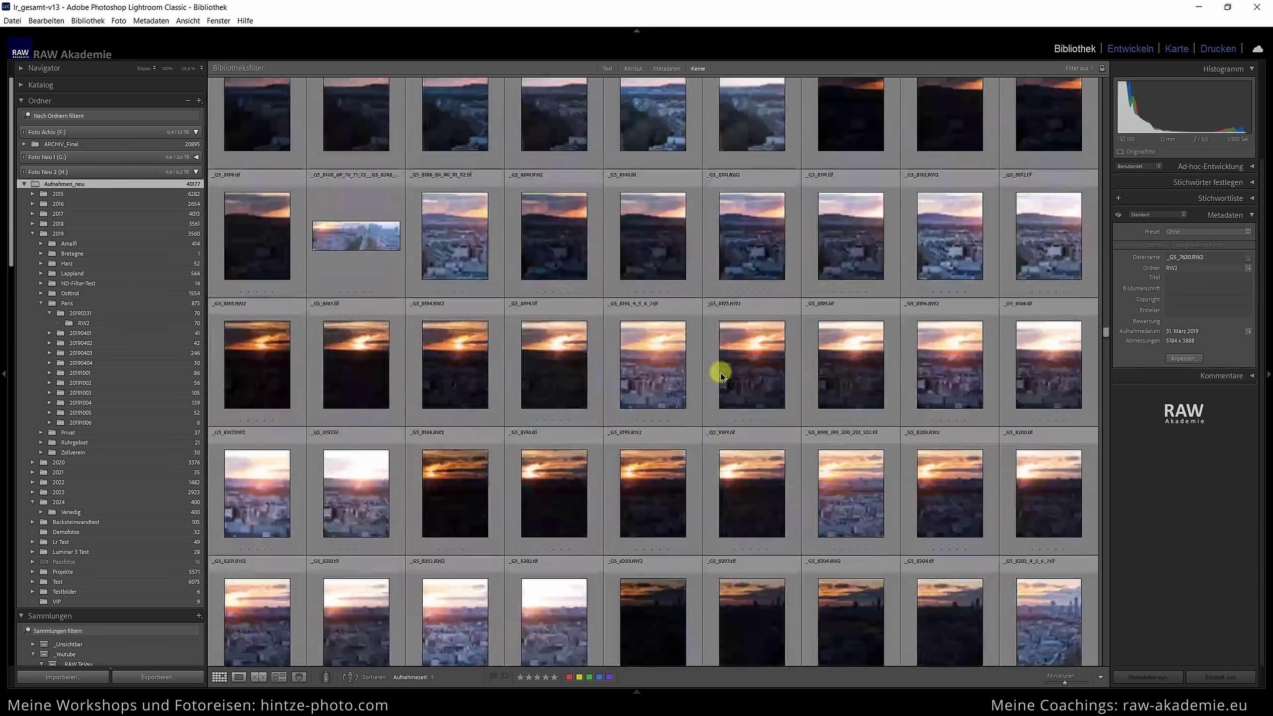
left_click(164, 300)
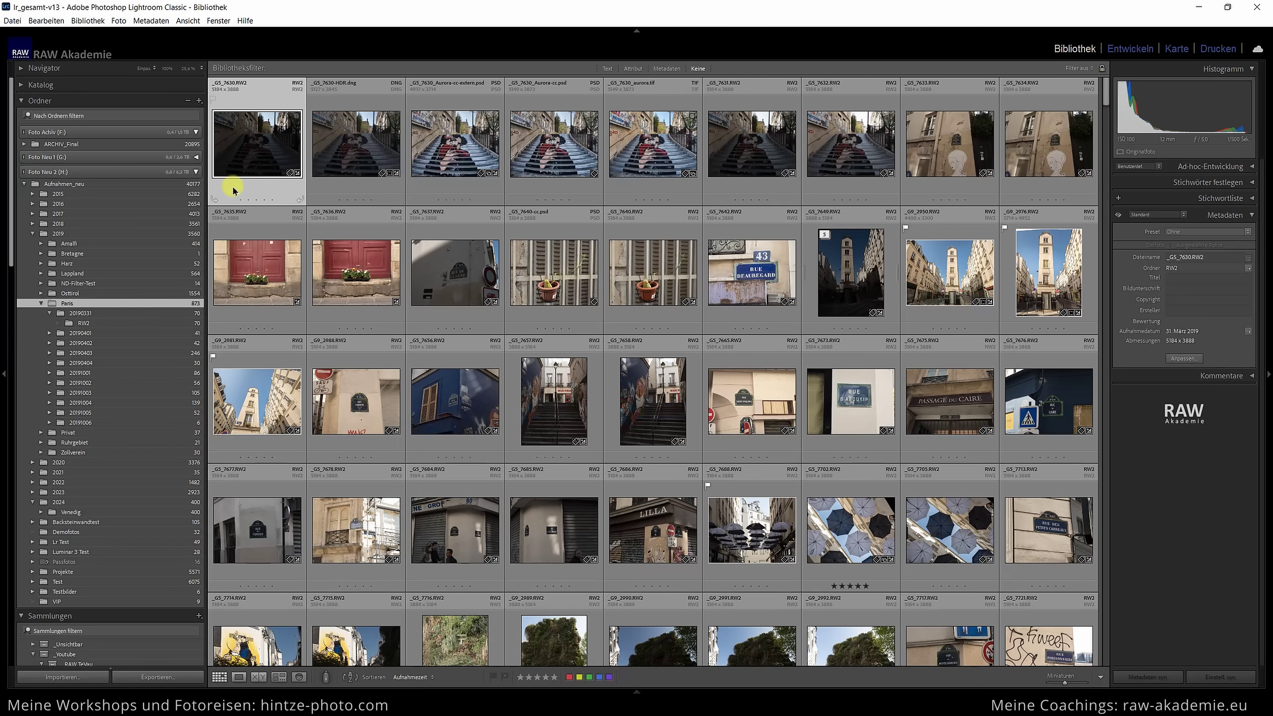
left_click(195, 172)
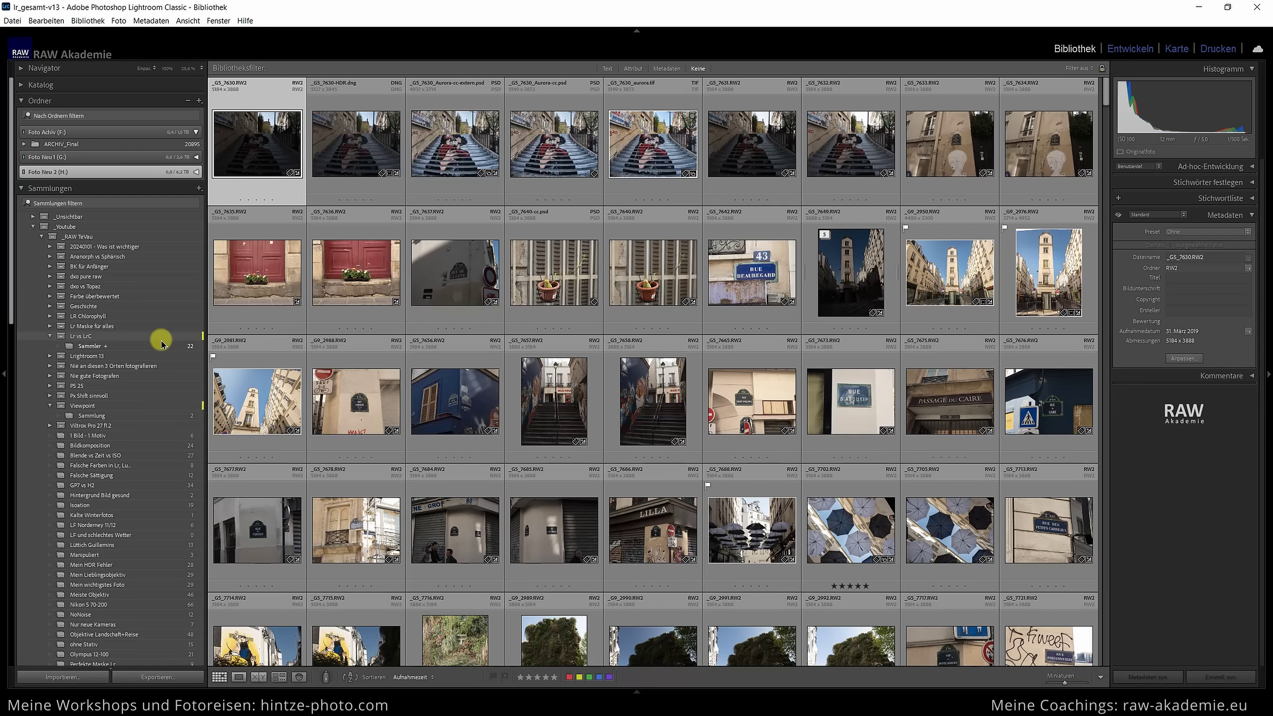
- Open the Sammler collection in the Lr vs LrC set and move _G9_6816 right after _G9_1382-2
left_click(113, 336)
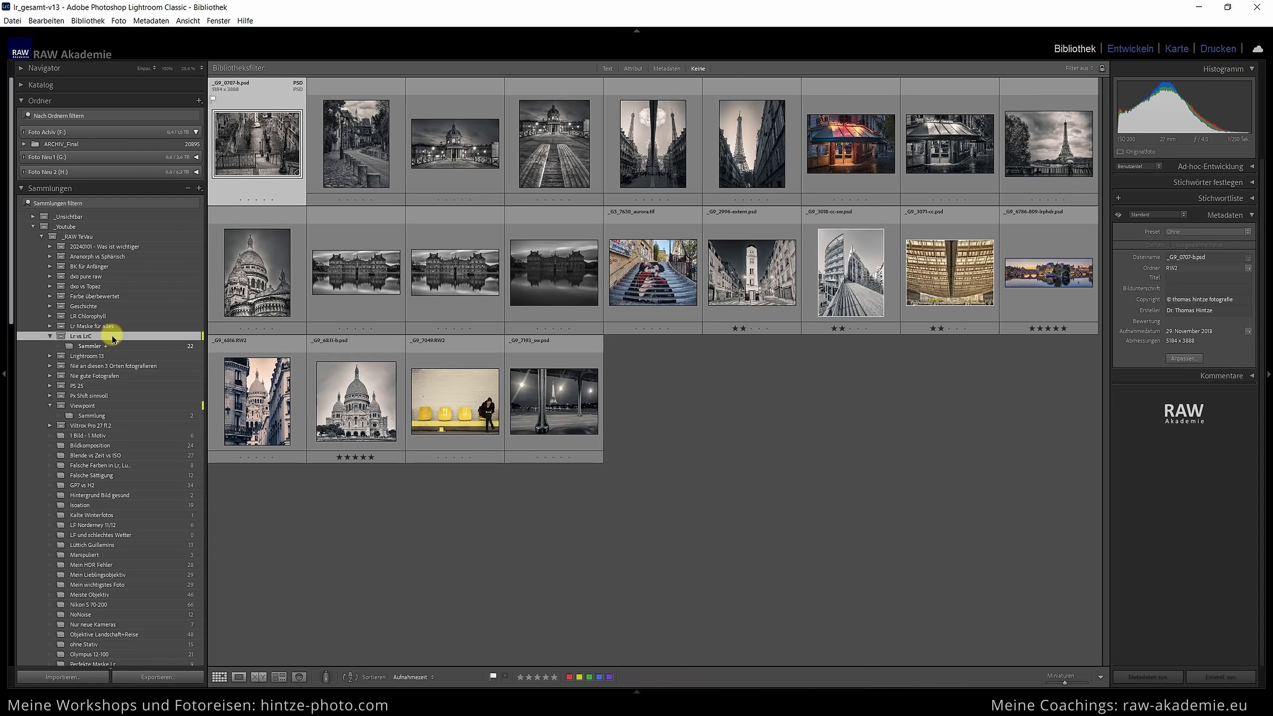
left_click(114, 346)
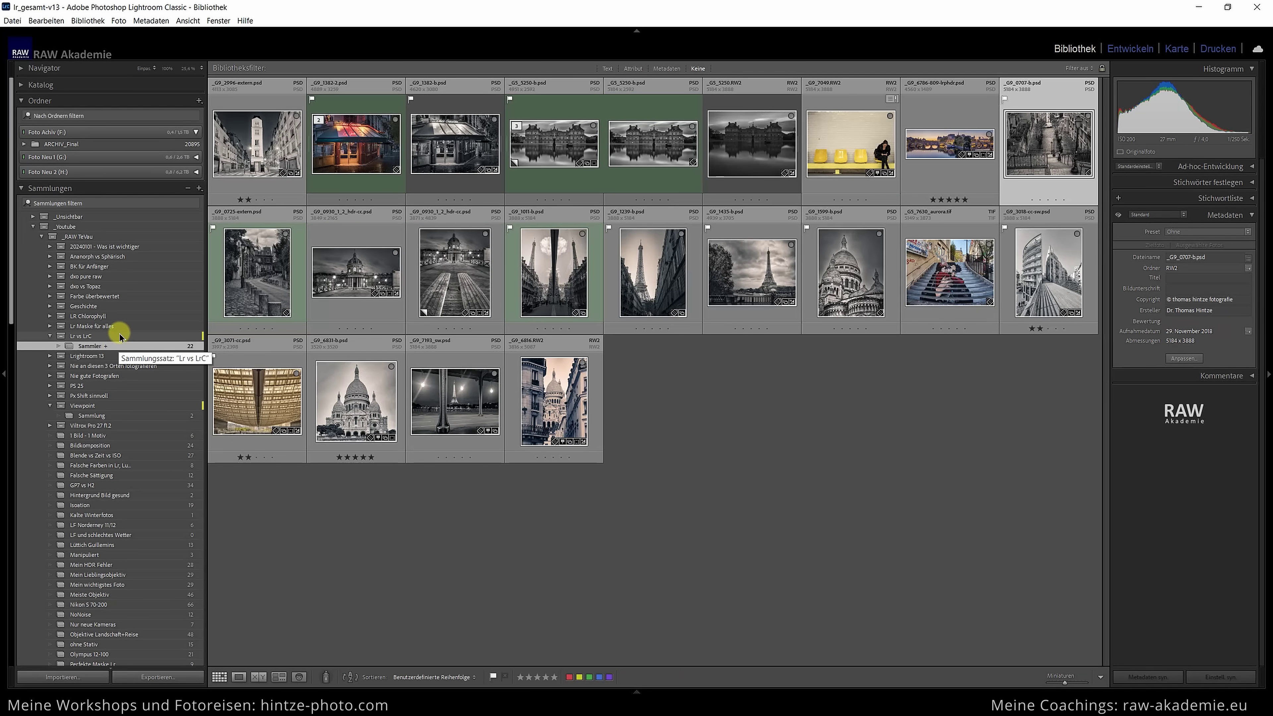
left_click(120, 335)
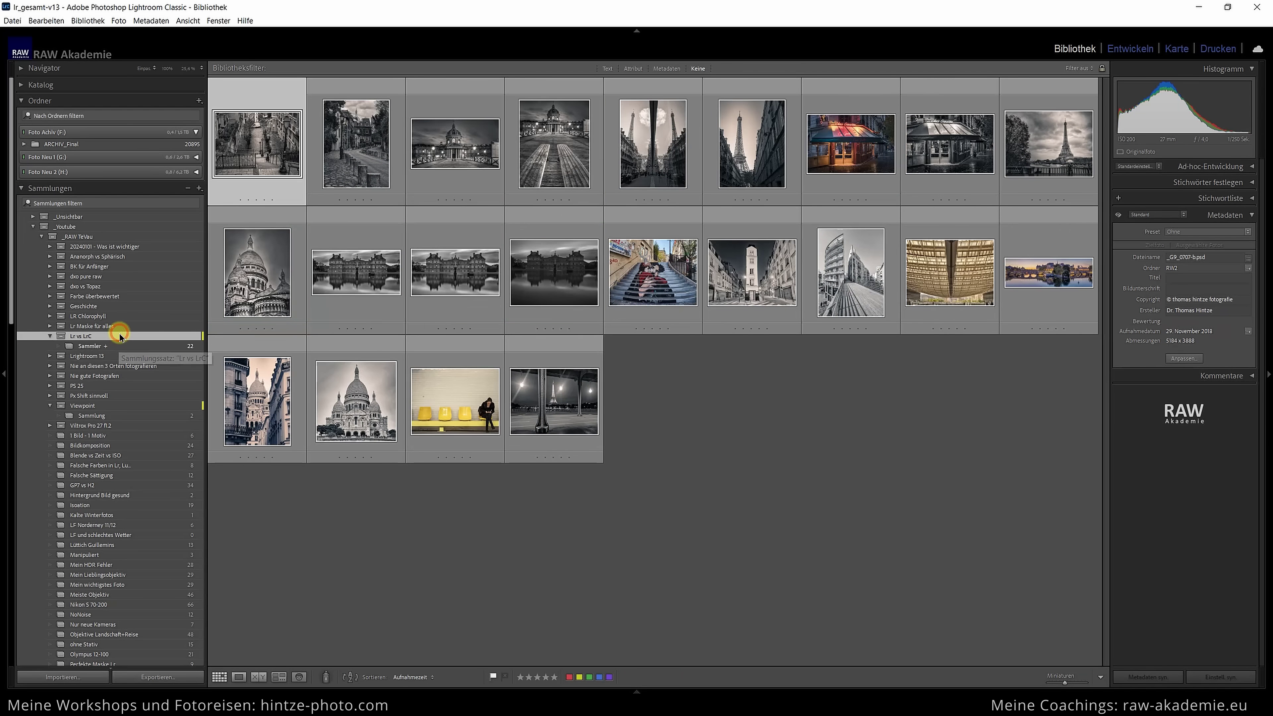
left_click(97, 346)
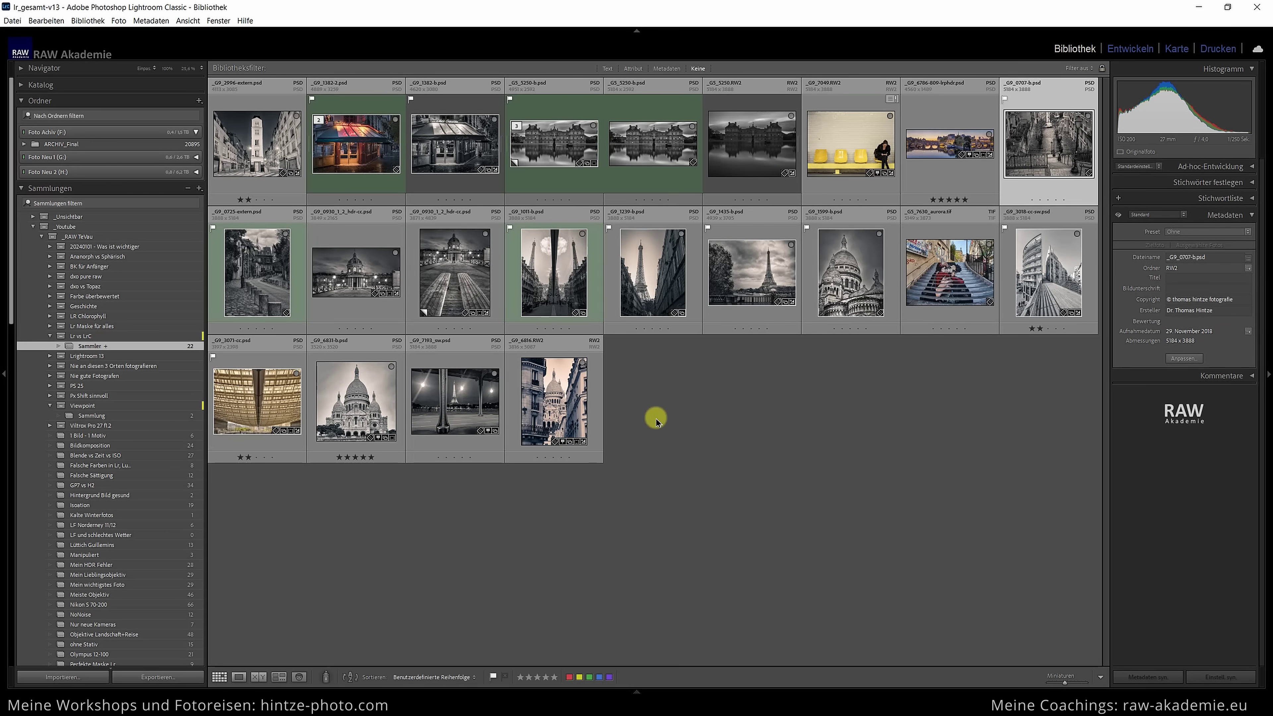
mouse_move(571, 401)
left_mouse_down()
mouse_move(383, 183)
mouse_move(604, 401)
left_mouse_up()
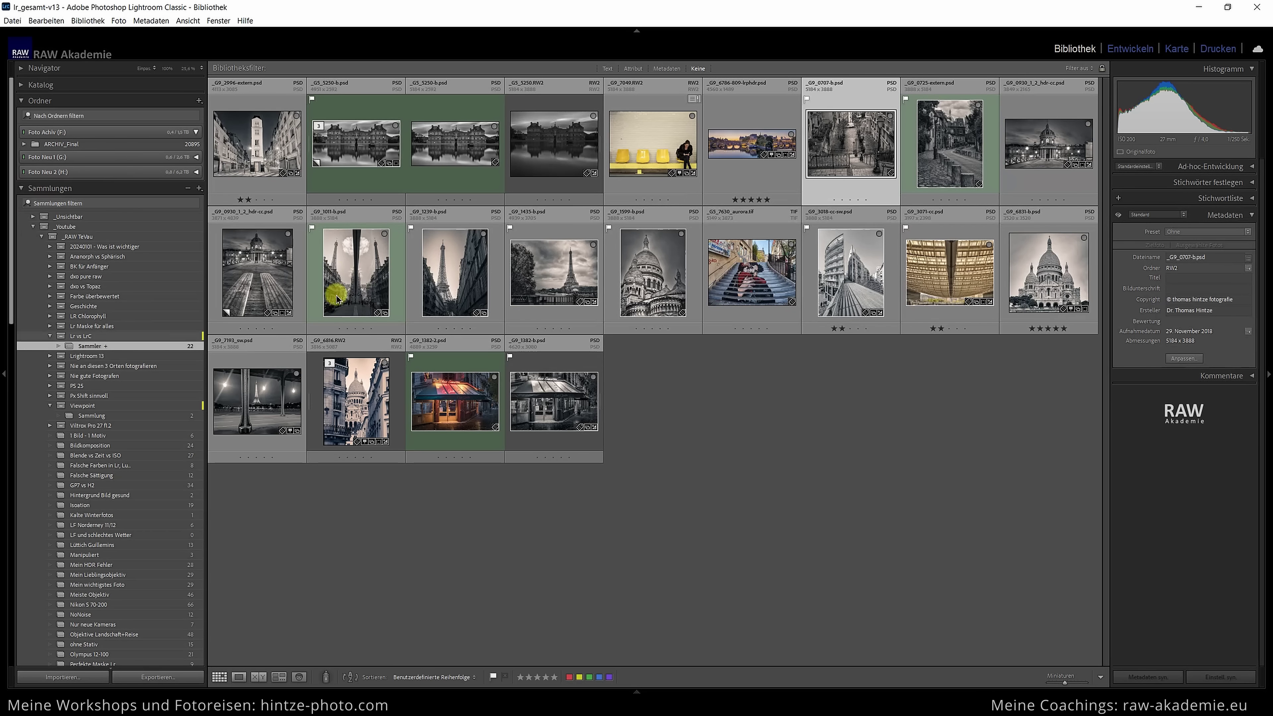
mouse_move(554, 144)
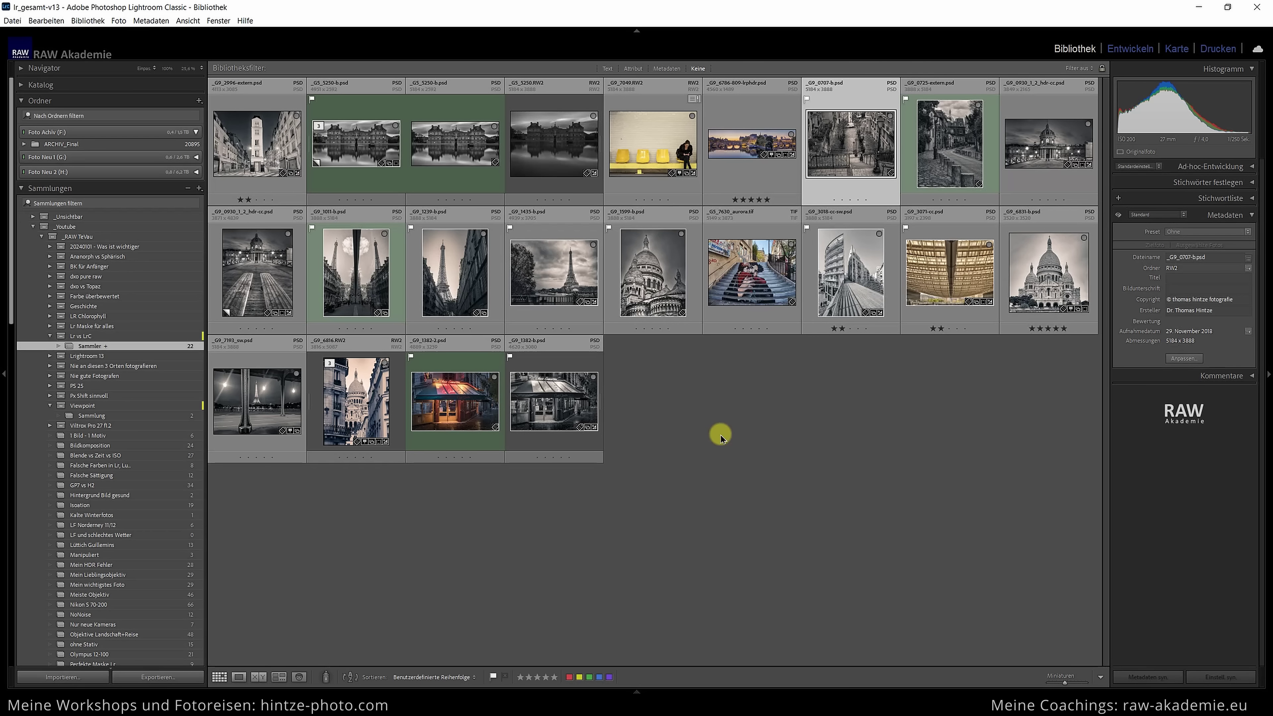
mouse_move(355, 144)
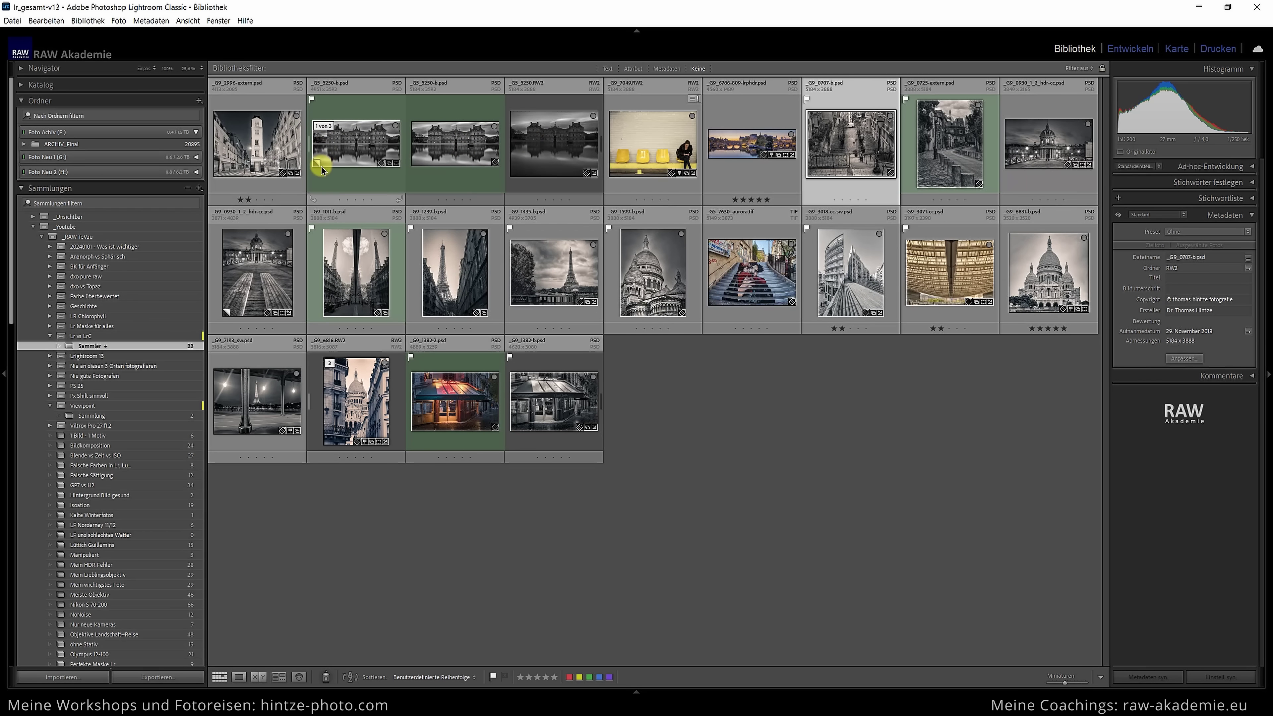
- Collapse the _G5_5250 stack, select _G5_5250-b and show its keyword tagging settings
left_click(323, 127)
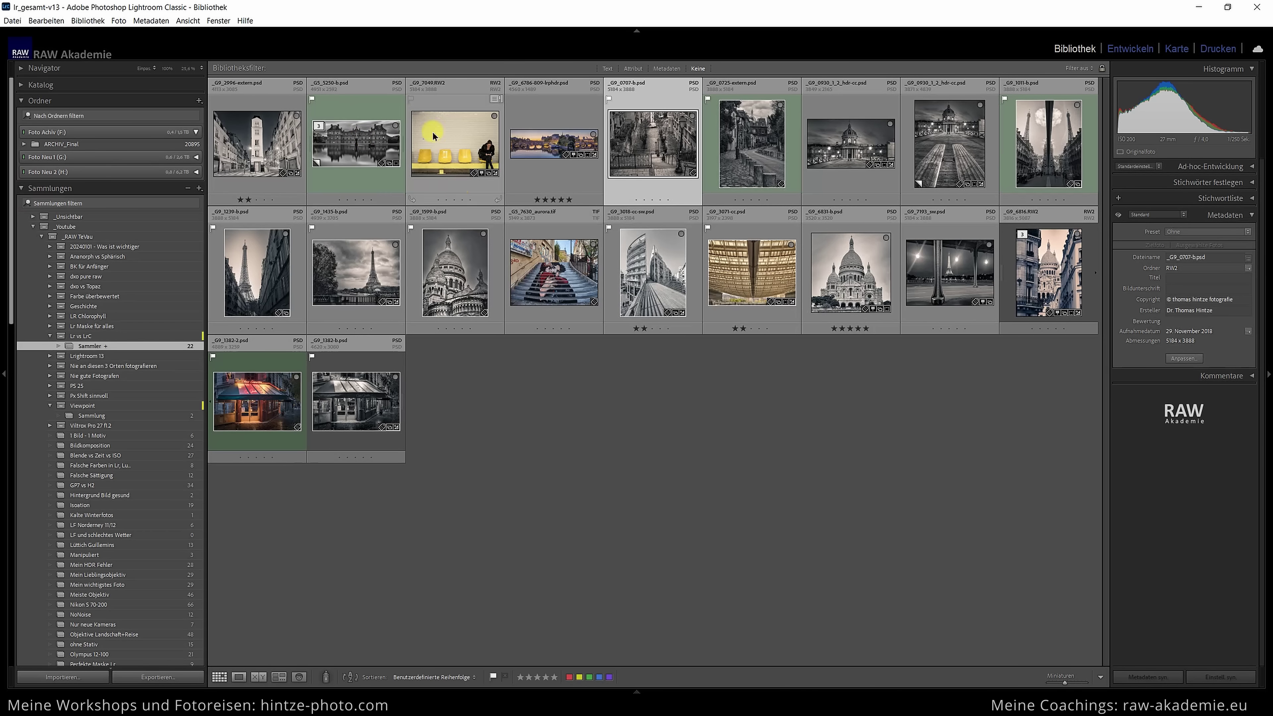
left_click(360, 143)
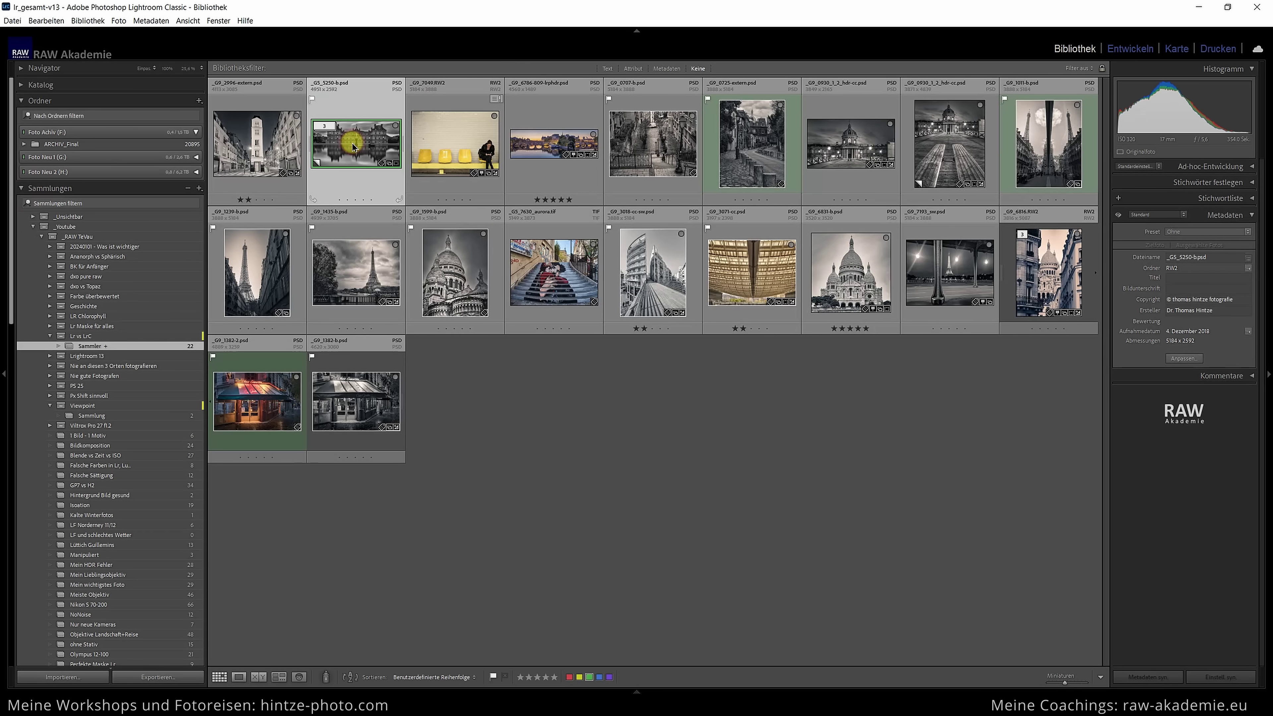
left_click(1251, 197)
left_click(1251, 168)
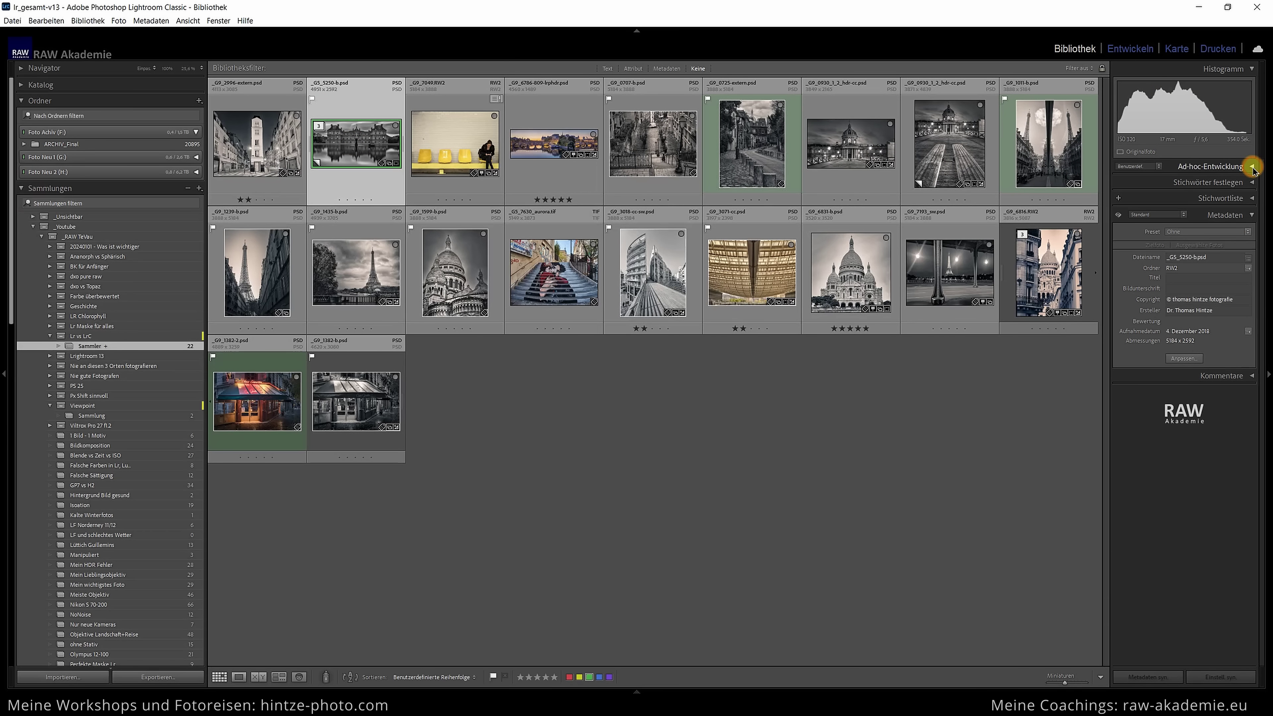
left_click(1251, 183)
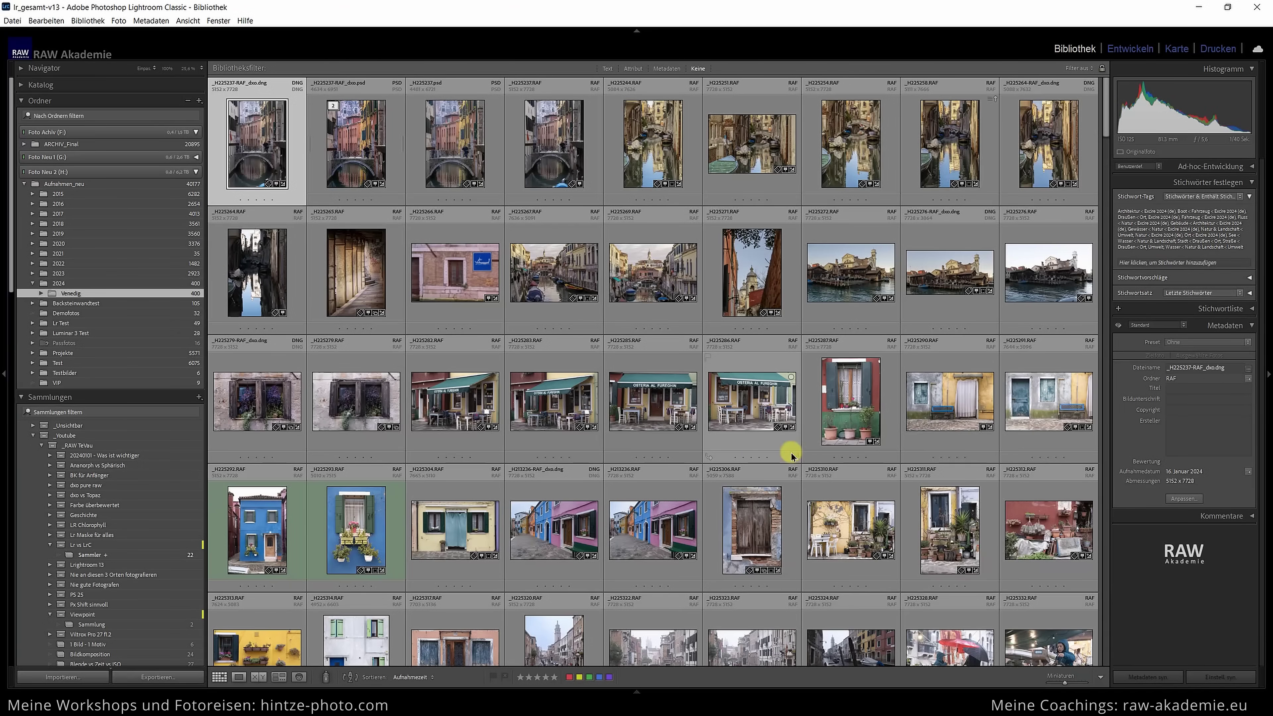
- View the Venice photos on the Map, zoomed and panned to frame central Venice, then return to Library
left_click(1176, 49)
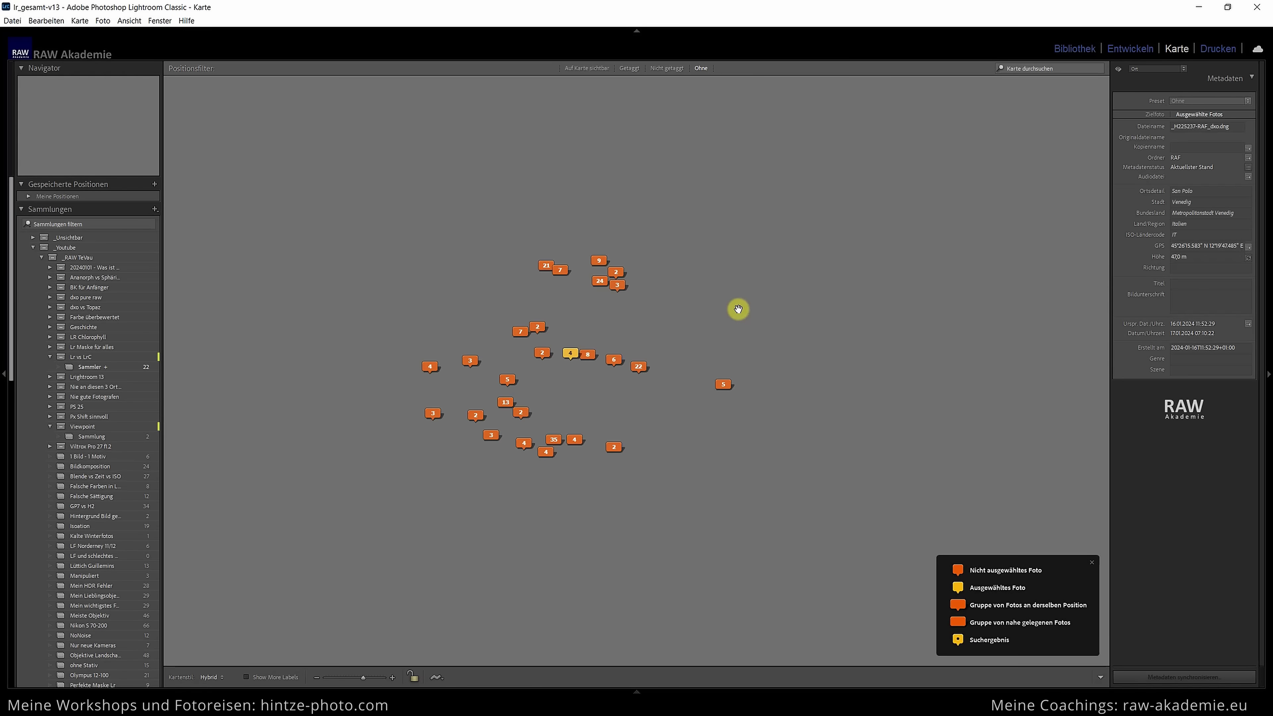
scroll(606, 256, "up", 2)
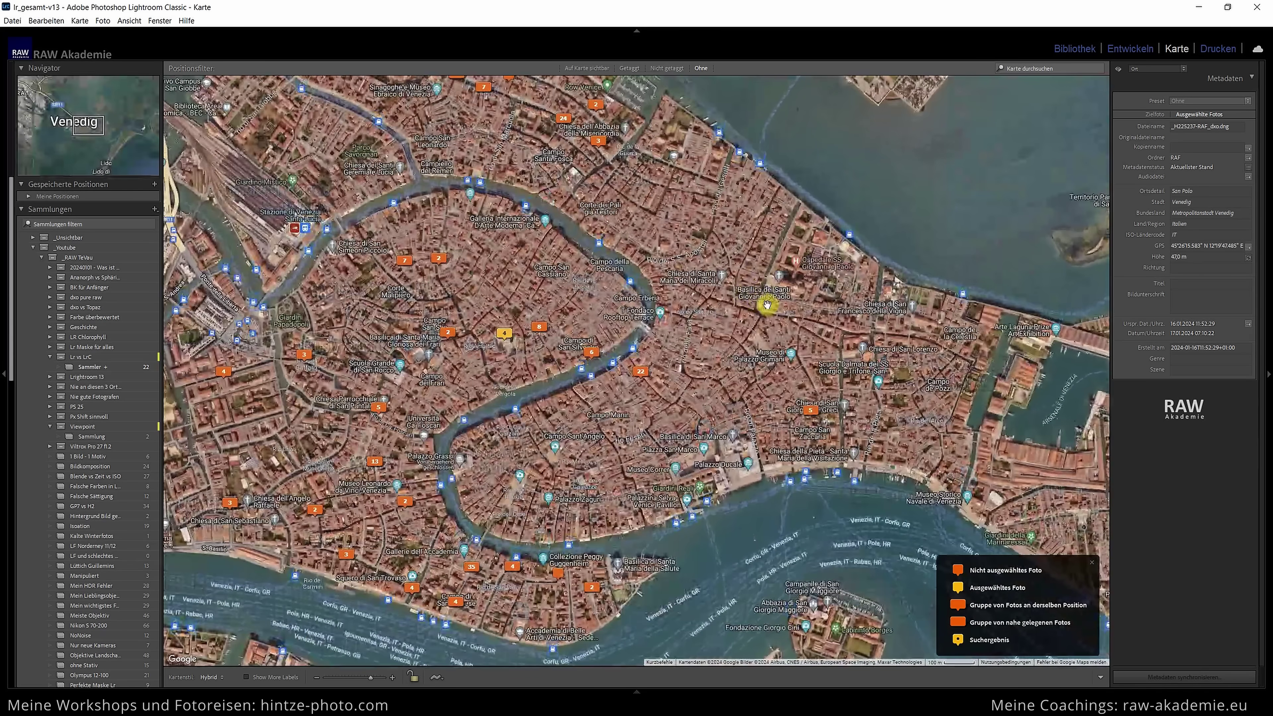
scroll(745, 291, "down", 1)
scroll(727, 285, "down", 1)
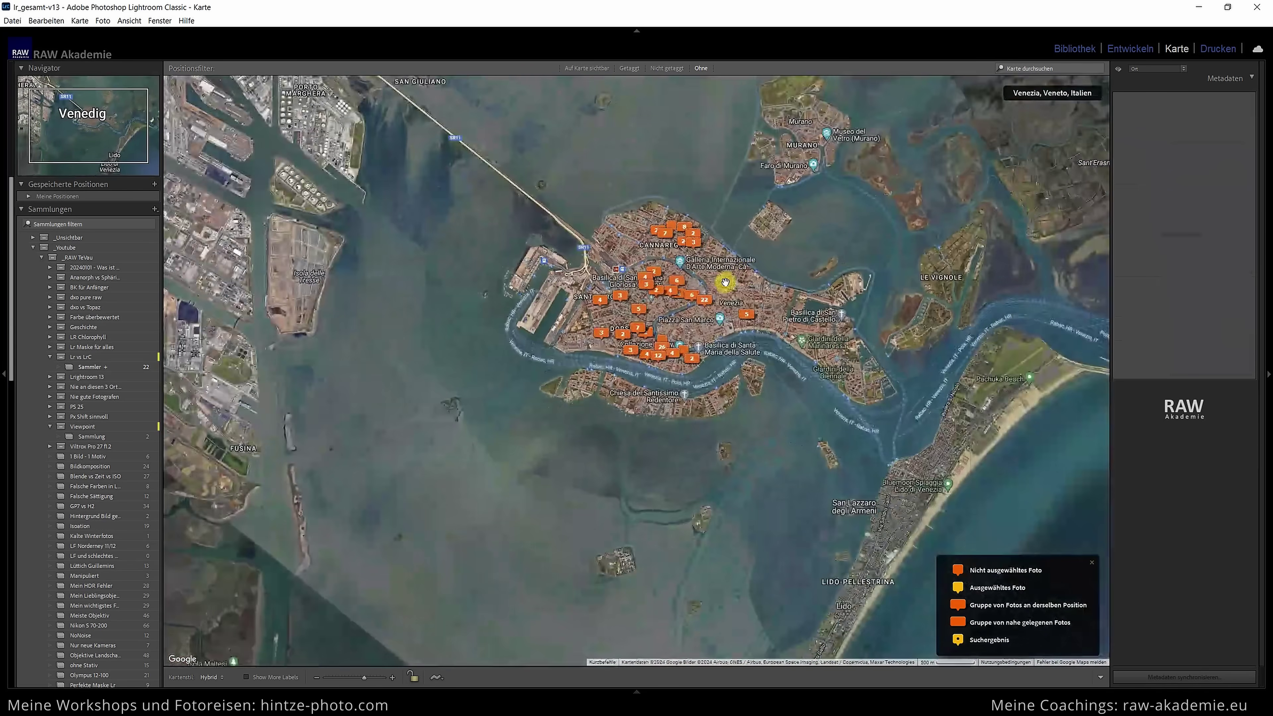
left_click_drag(756, 251, 705, 261)
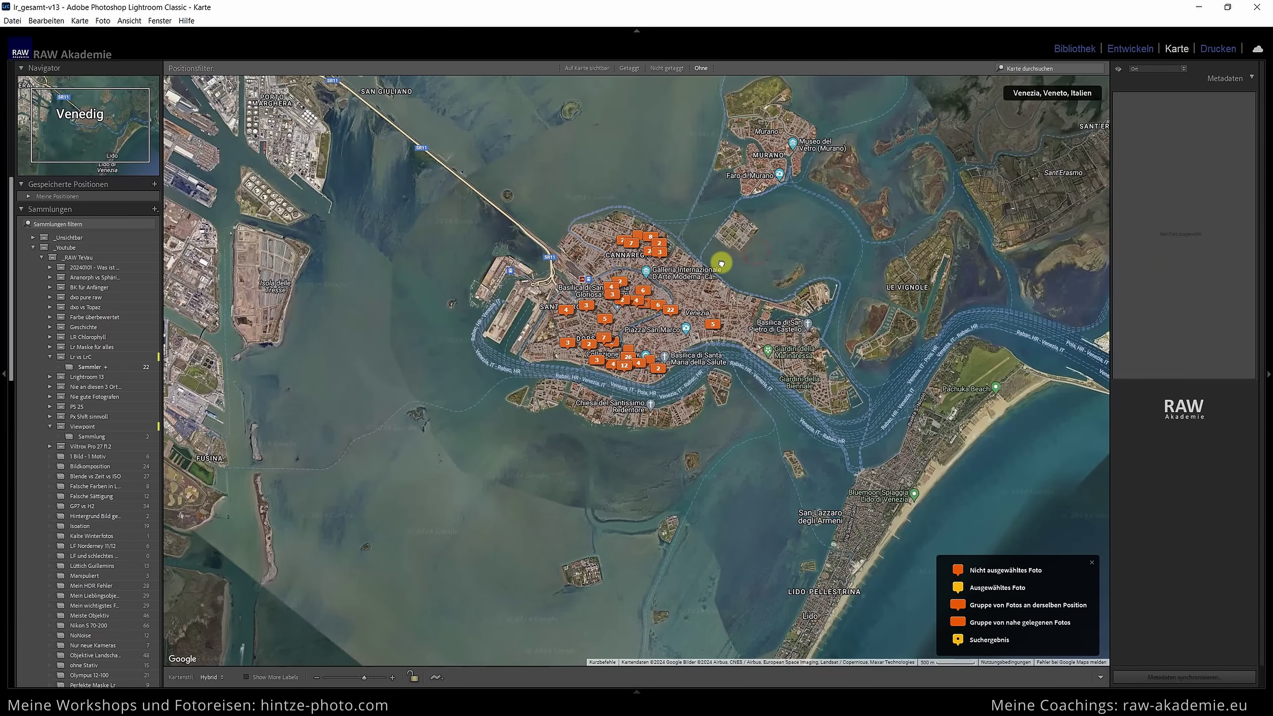
scroll(705, 262, "up", 1)
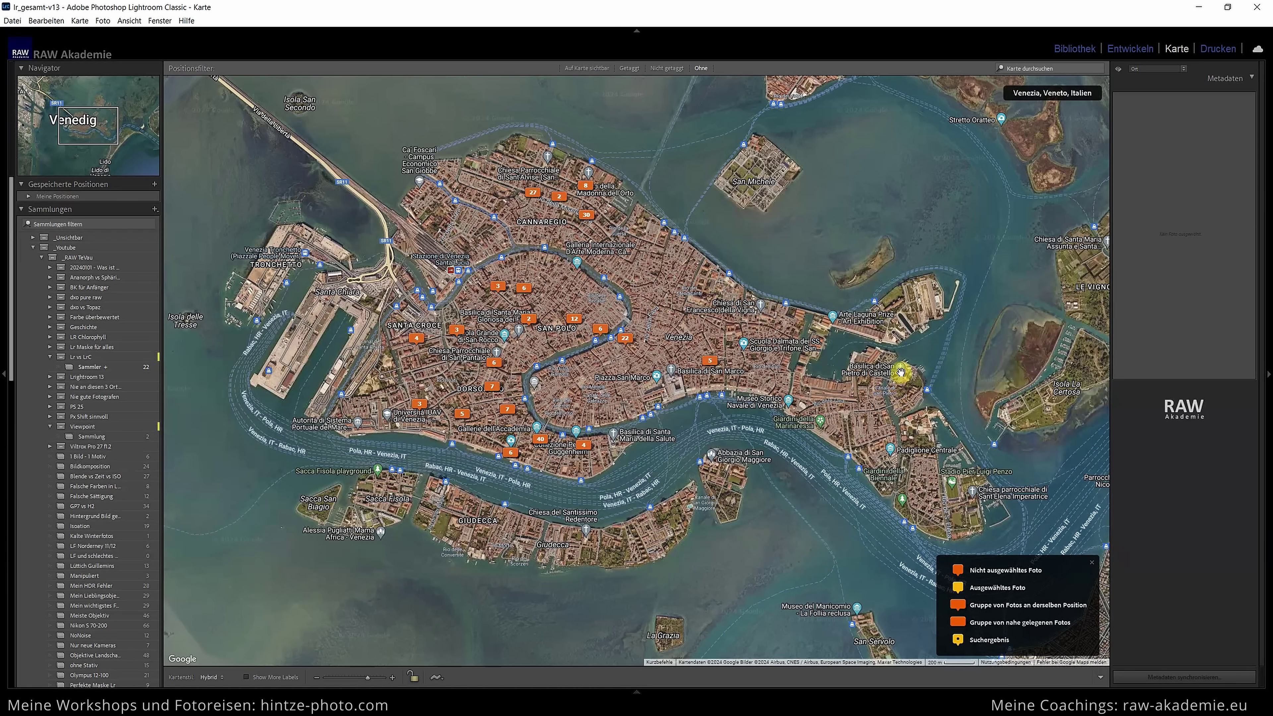
left_click_drag(896, 370, 877, 364)
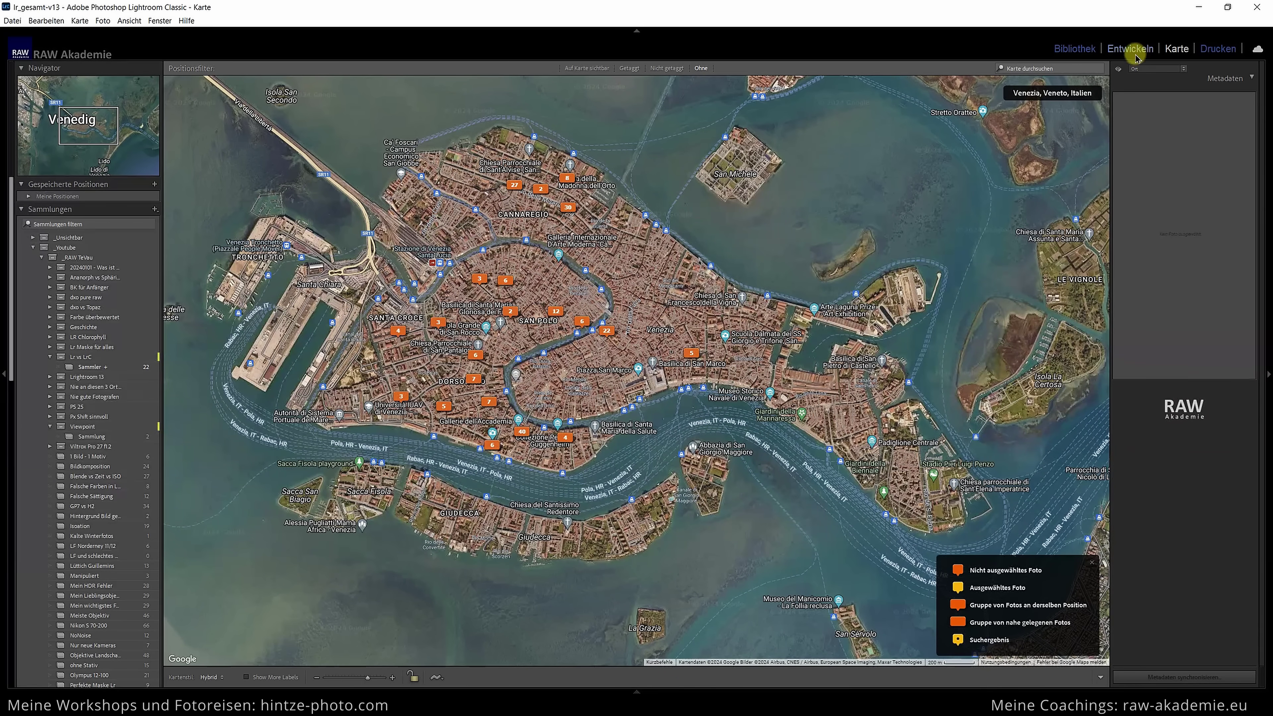
left_click(1072, 49)
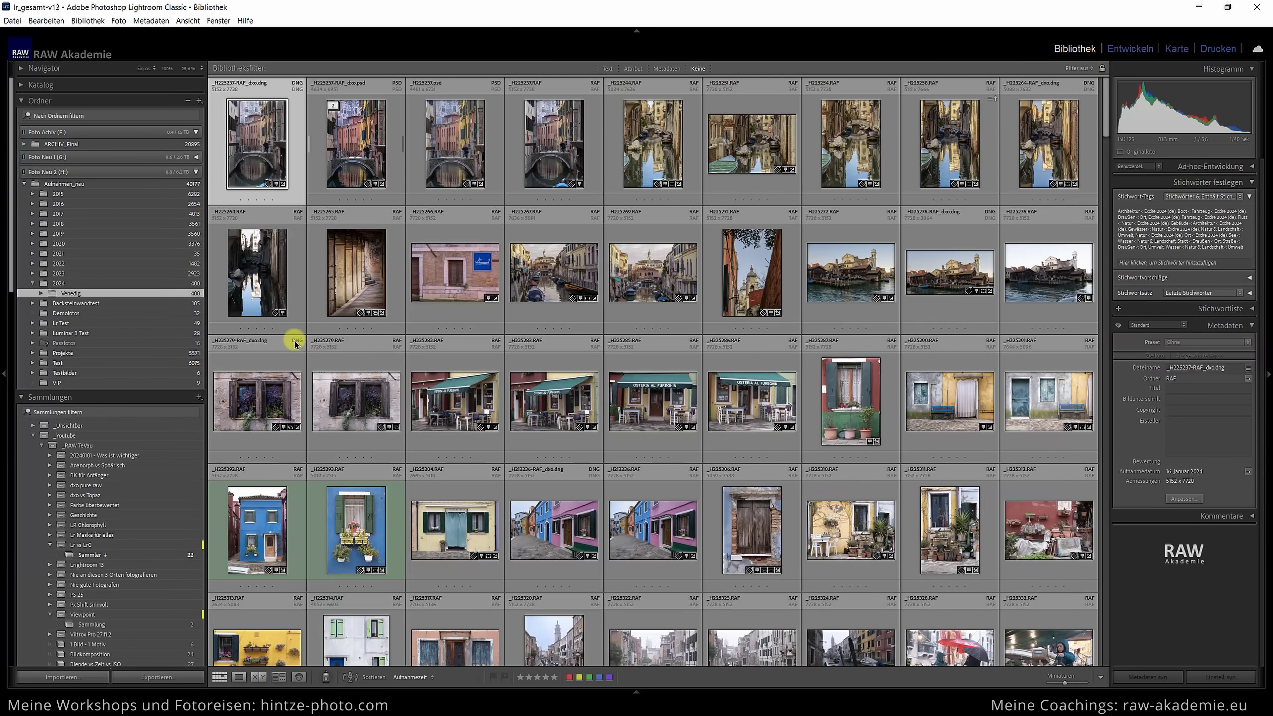
- Select all Venice photos on the Map, preview one marker's photo, and pan to show every marker
key("ctrl+a")
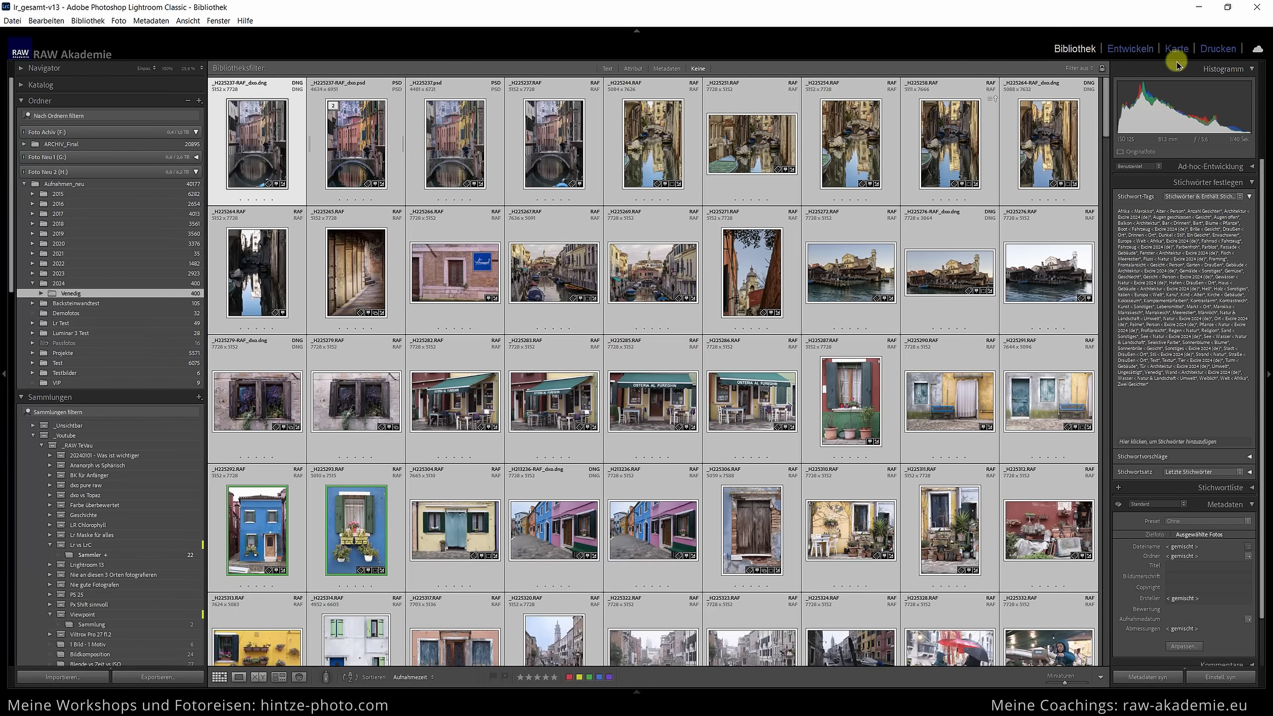
left_click(1176, 49)
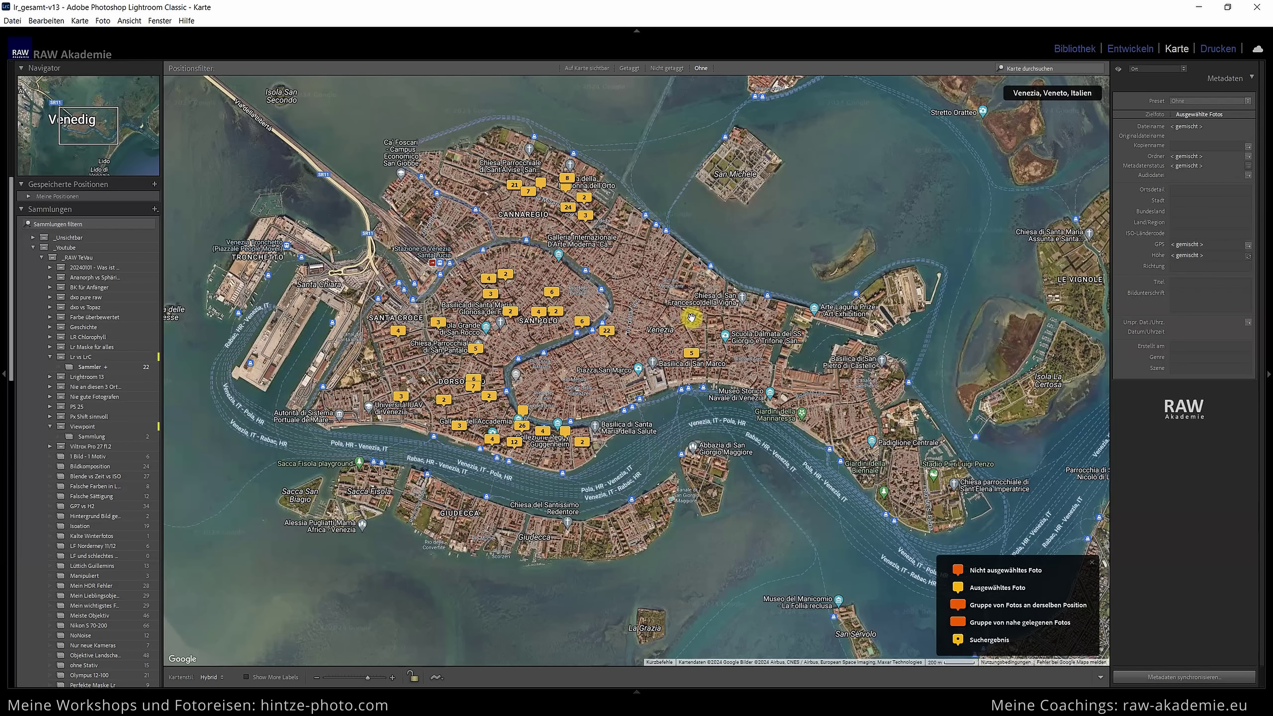
scroll(446, 265, "up", 2)
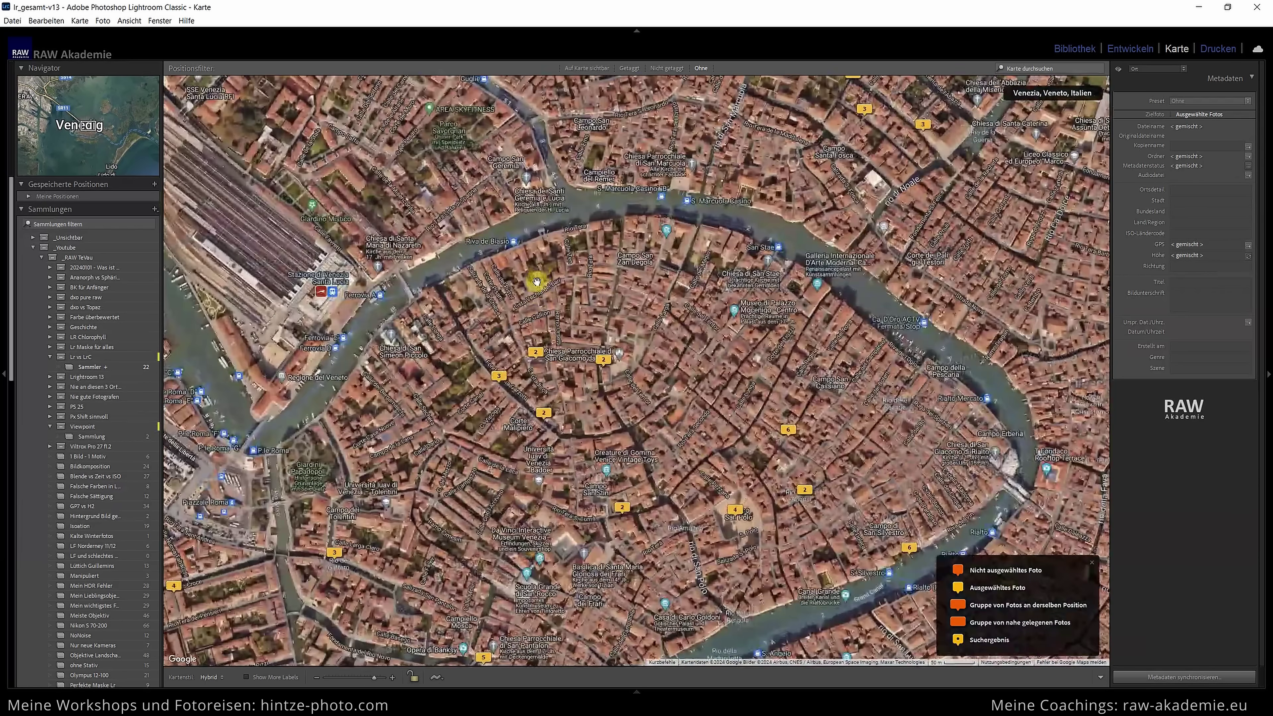
left_click(534, 353)
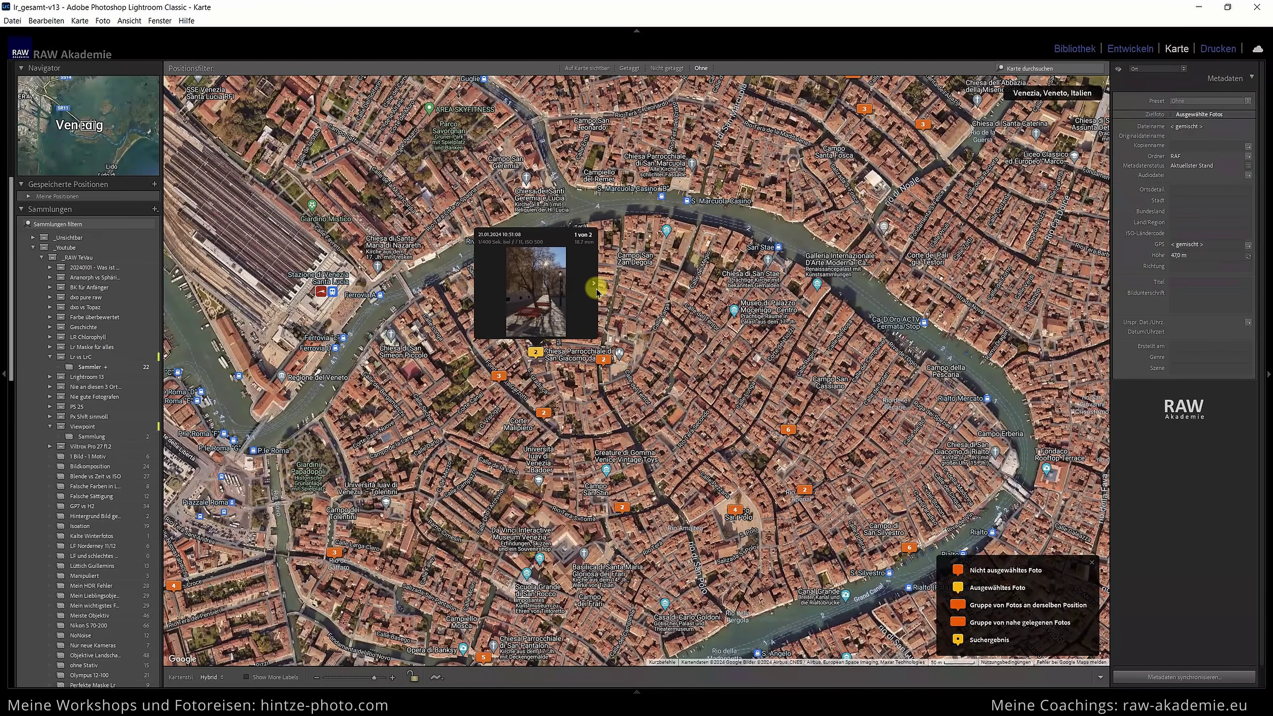
left_click(512, 35)
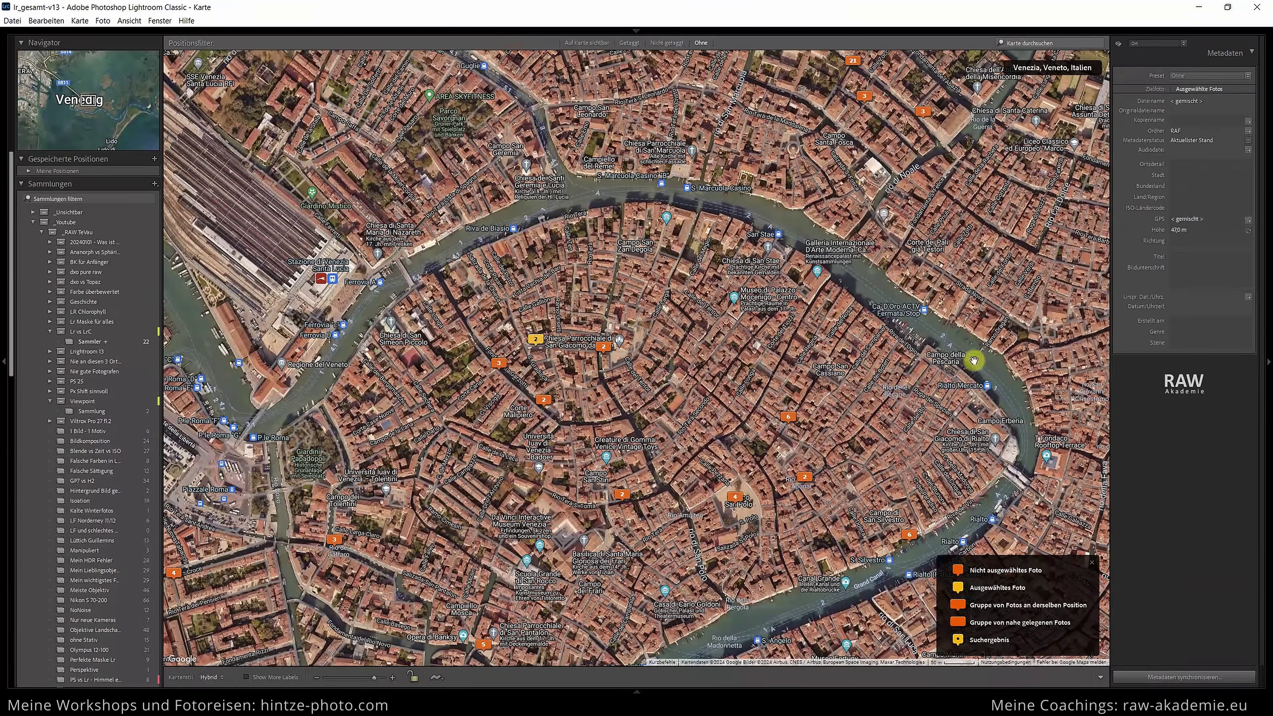
scroll(745, 349, "down", 1)
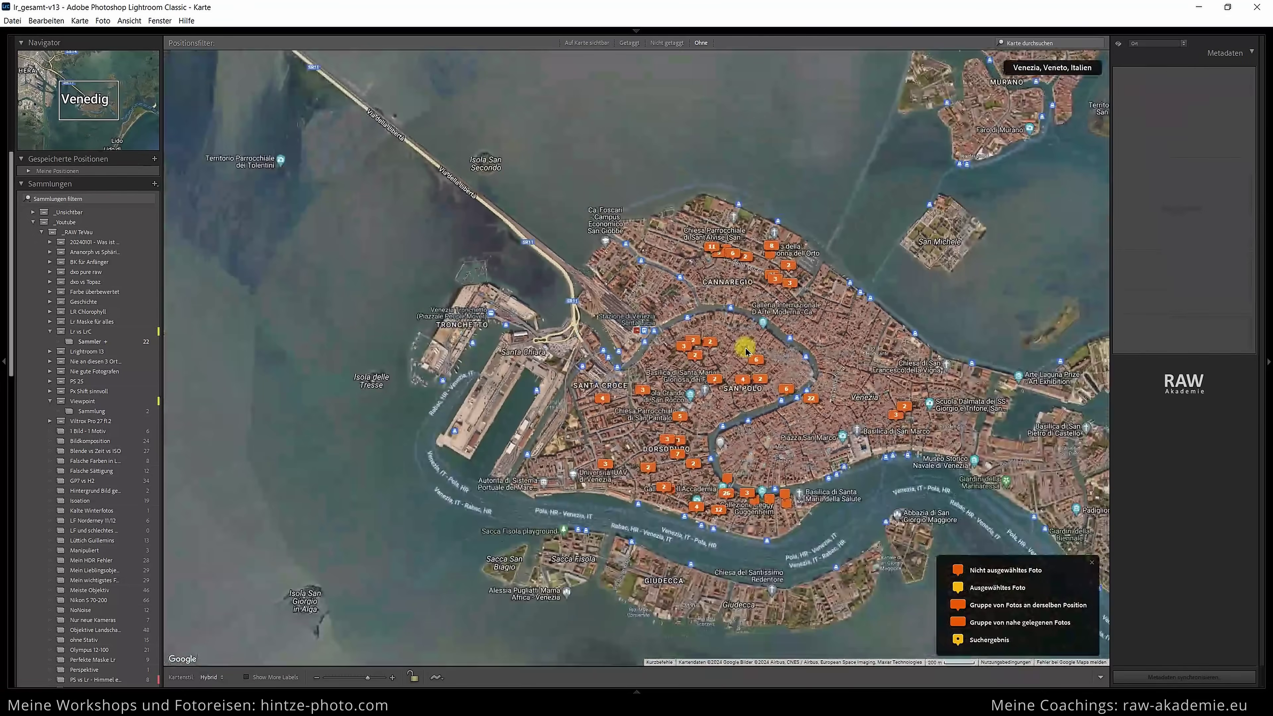
left_click_drag(758, 344, 629, 273)
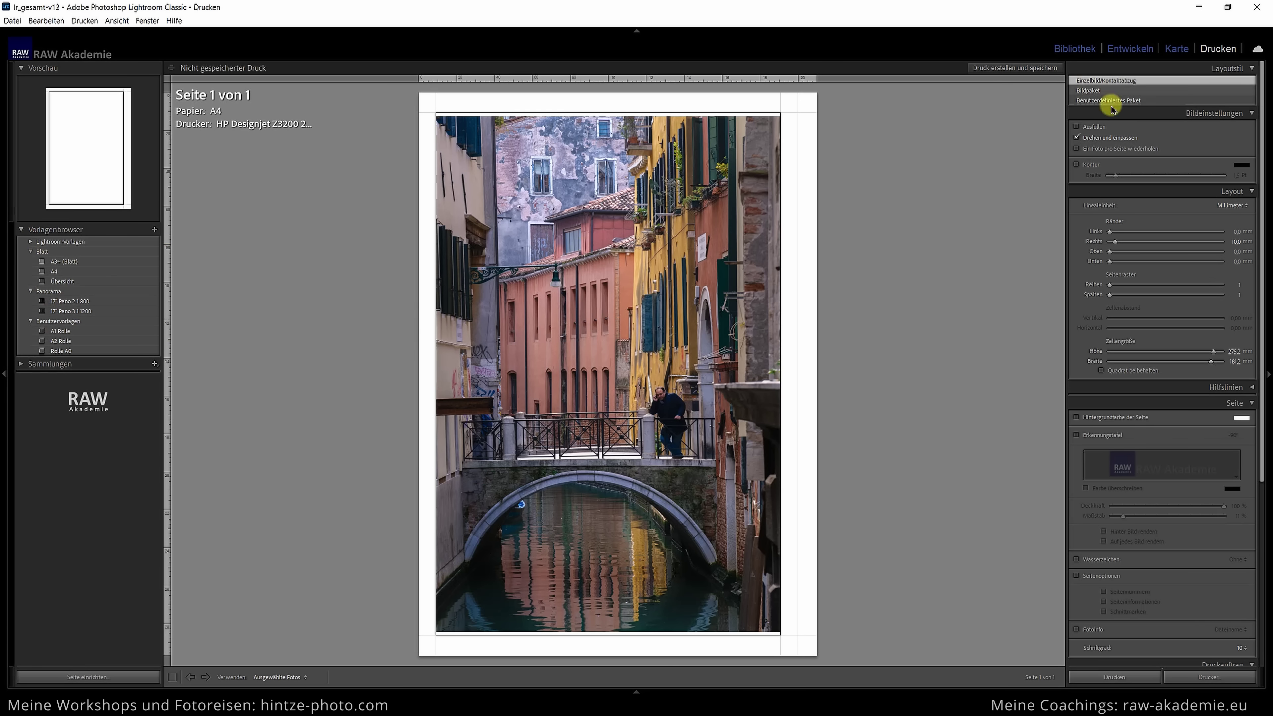
scroll(1144, 374, "down", 5)
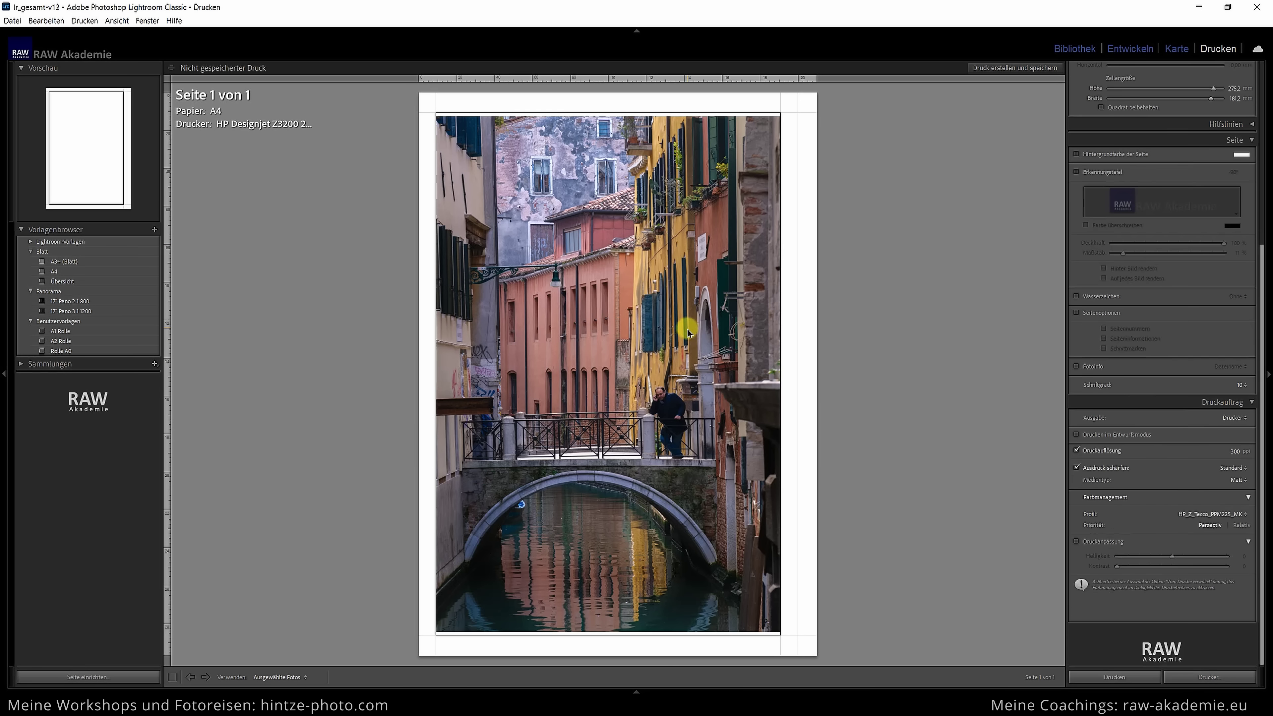
scroll(1111, 373, "up", 5)
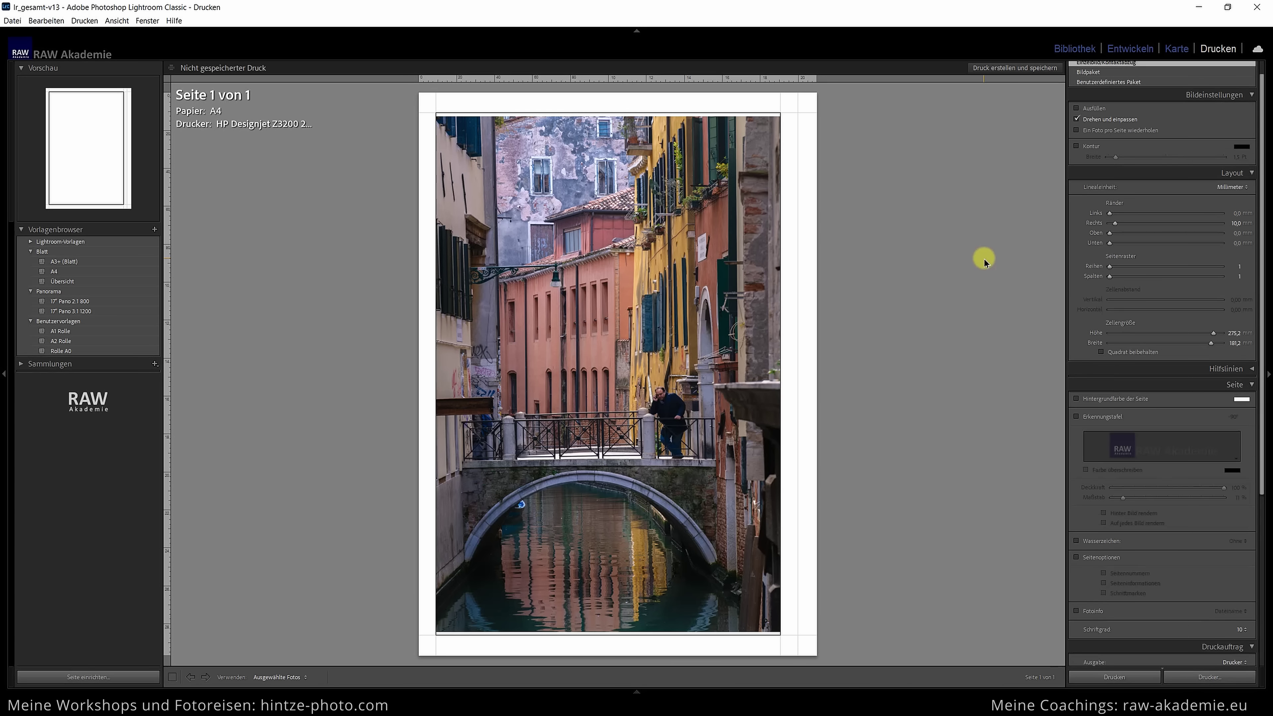